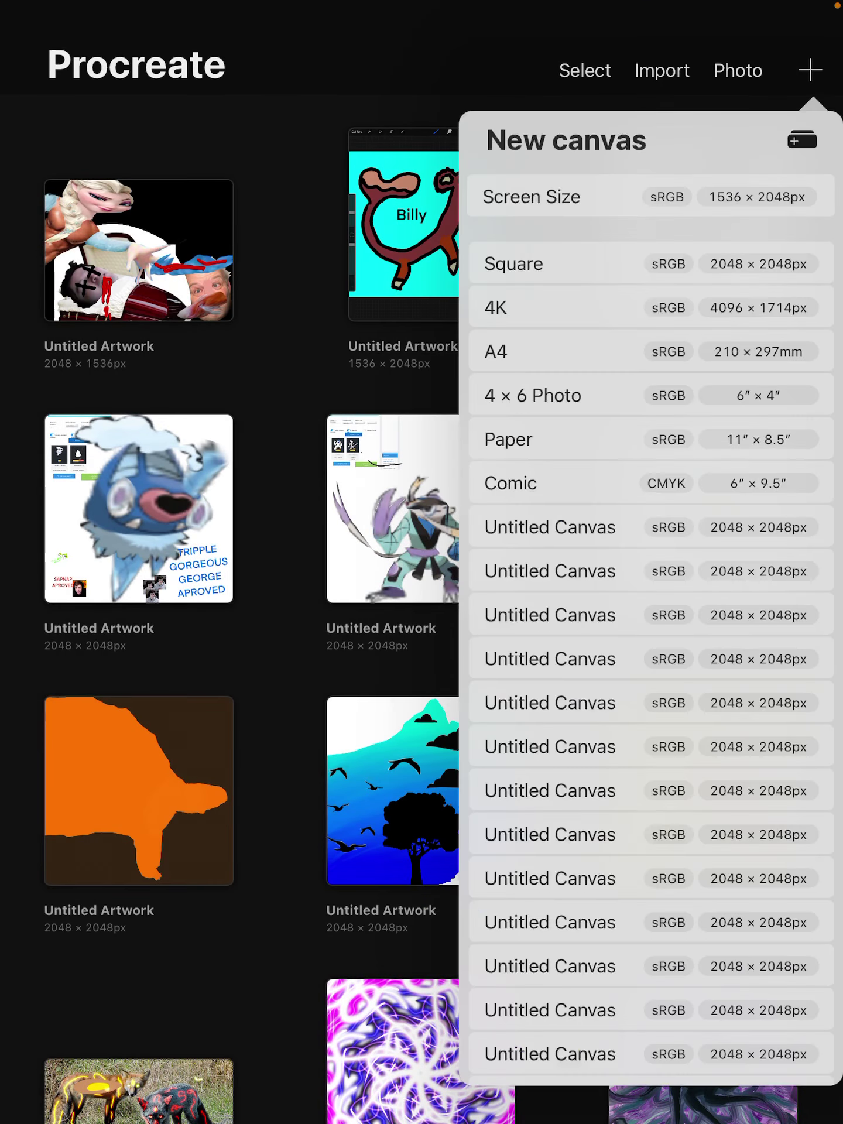
Step: Create a new 2048 × 2048 canvas from the Square preset
{"action": "left_click", "coordinate": [649, 264]}
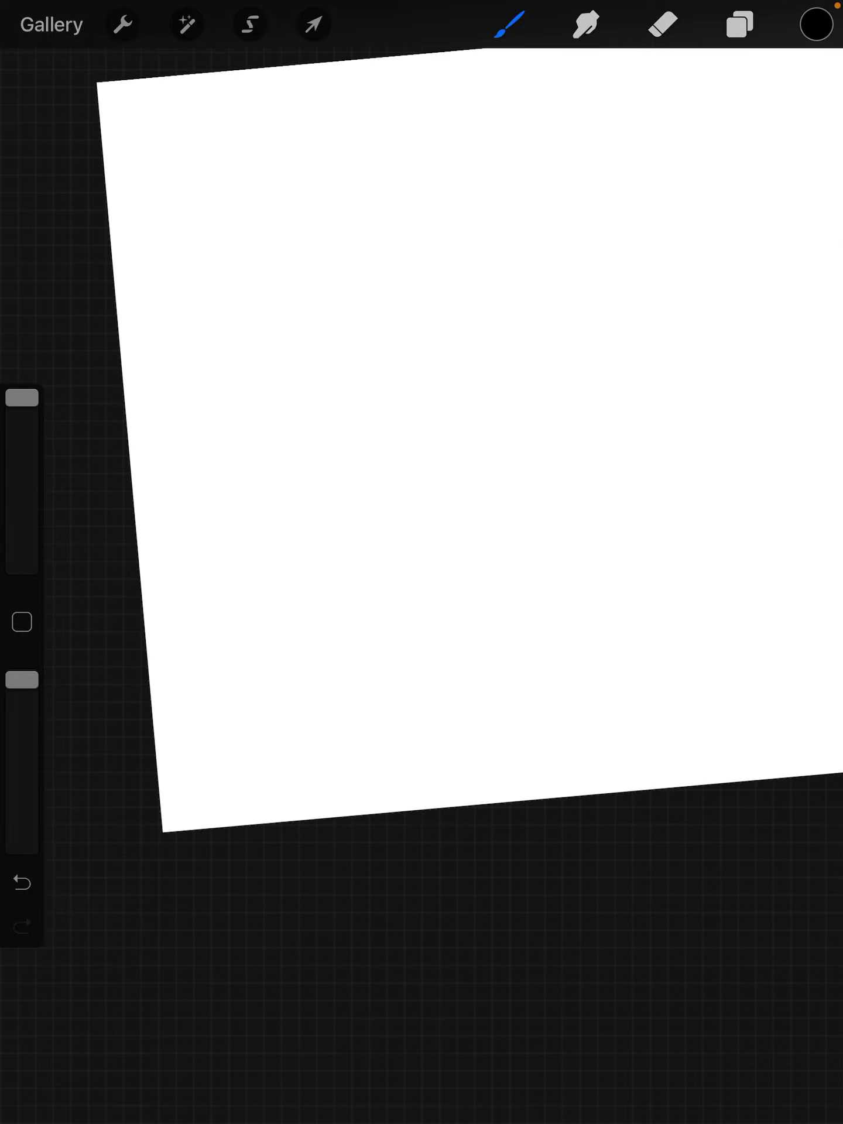
Step: Set a medium brush size, try two strokes, then undo both
{"action": "left_click_drag", "start_coordinate": [21, 398], "coordinate": [21, 486]}
{"action": "left_click_drag", "start_coordinate": [211, 419], "coordinate": [449, 218]}
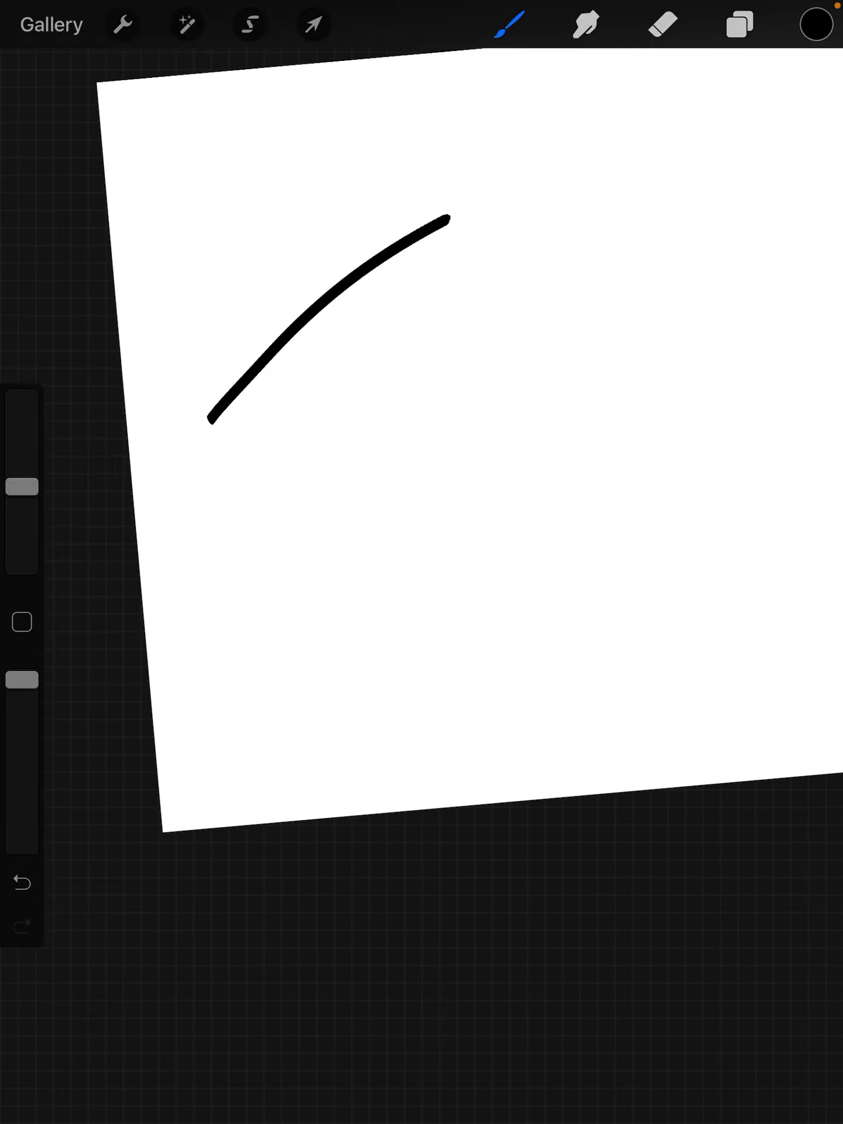
{"action": "left_click_drag", "start_coordinate": [198, 523], "coordinate": [530, 374]}
{"action": "left_click", "coordinate": [22, 881]}
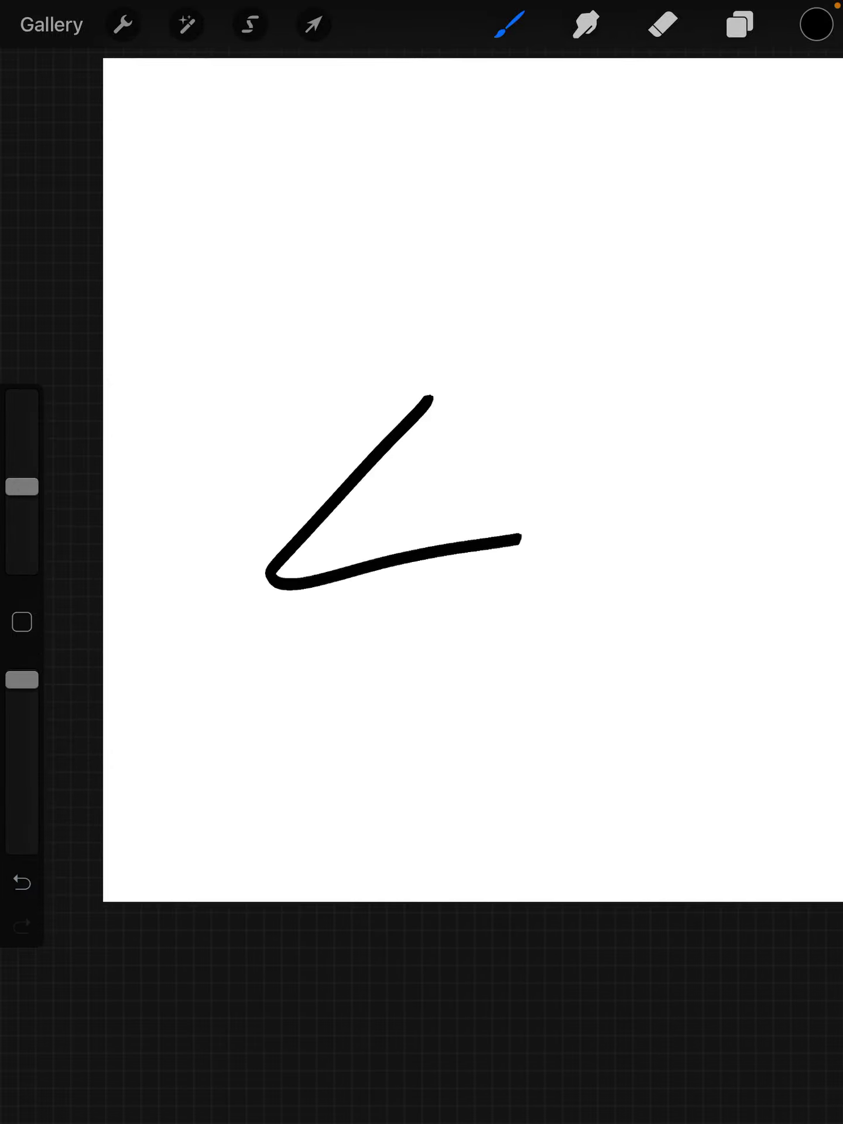
{"action": "left_click", "coordinate": [22, 881]}
Step: Draw the lower jaw, the snout and head top, and outline the horn
{"action": "left_click_drag", "start_coordinate": [269, 584], "coordinate": [479, 577]}
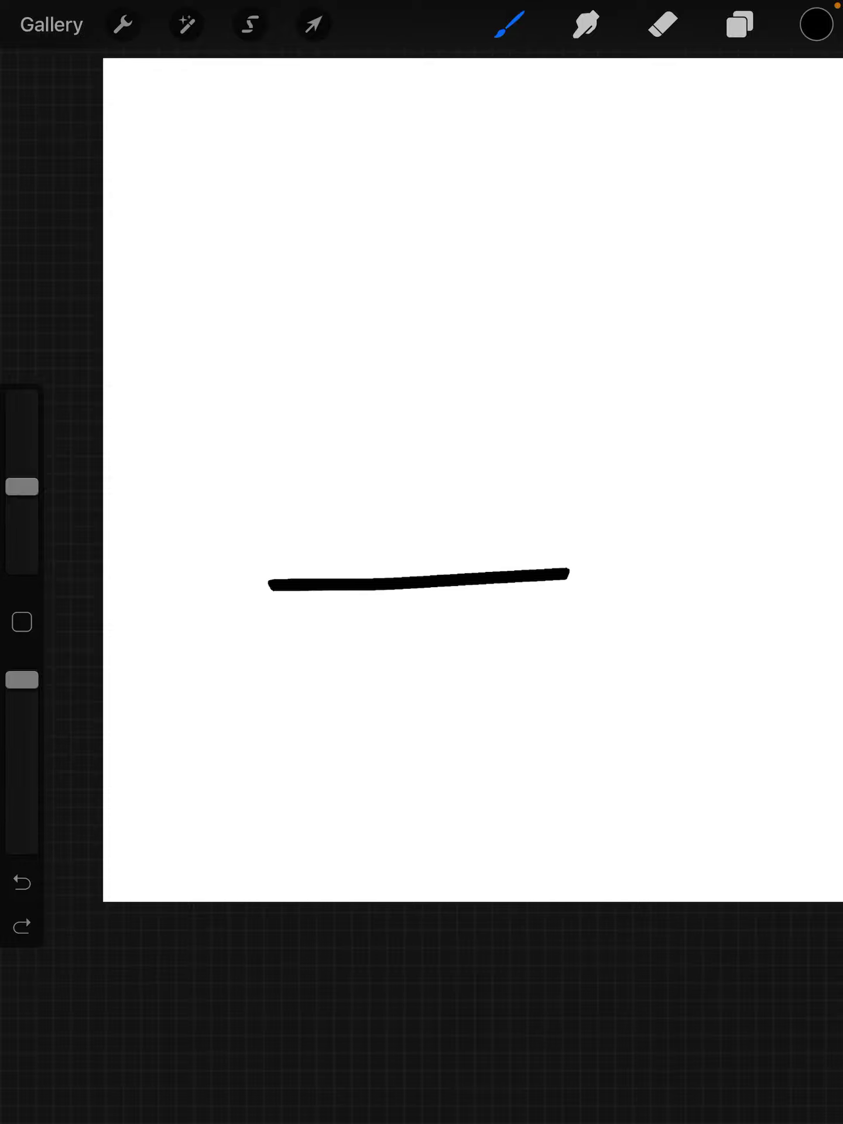
{"action": "mouse_move", "coordinate": [261, 593]}
{"action": "left_mouse_down"}
{"action": "mouse_move", "coordinate": [507, 381]}
{"action": "mouse_move", "coordinate": [719, 363]}
{"action": "left_mouse_up"}
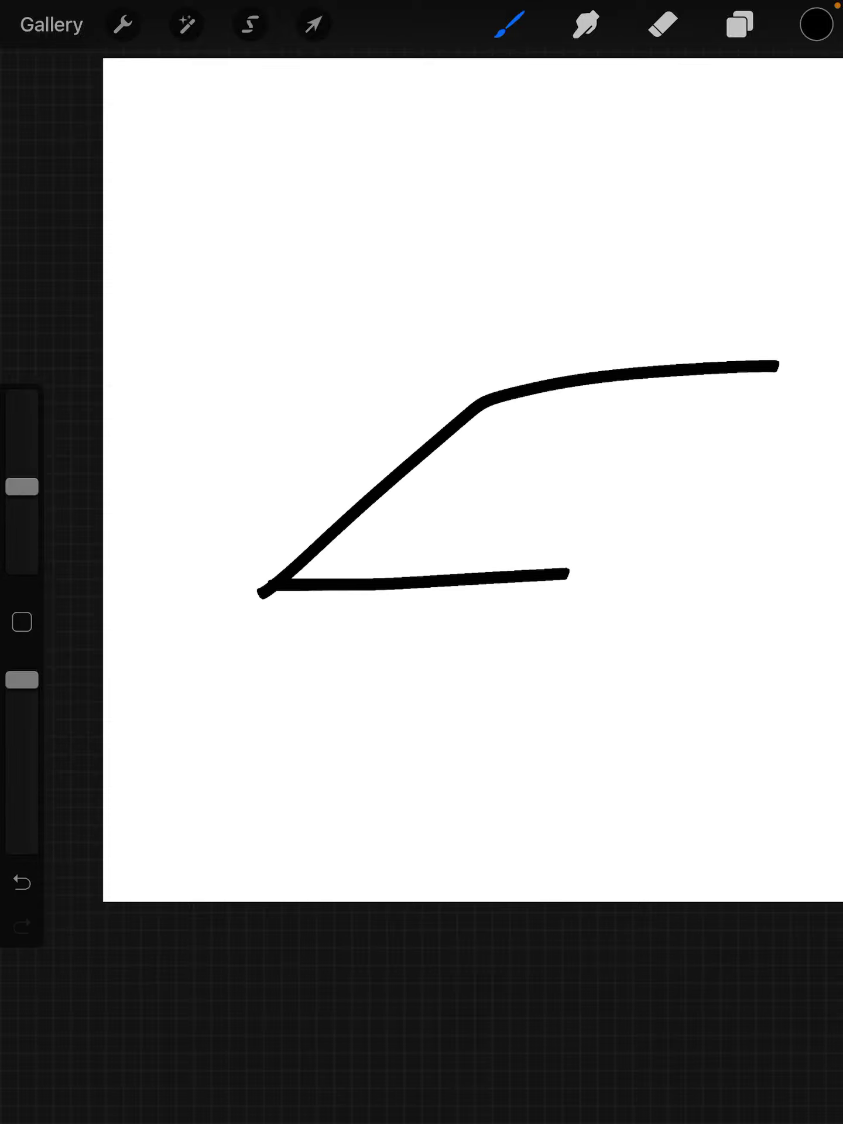
{"action": "scroll", "coordinate": [421, 561], "scroll_direction": "right", "scroll_amount": 5}
{"action": "mouse_move", "coordinate": [342, 440]}
{"action": "left_mouse_down"}
{"action": "mouse_move", "coordinate": [377, 210]}
{"action": "mouse_move", "coordinate": [459, 340]}
{"action": "mouse_move", "coordinate": [436, 521]}
{"action": "left_mouse_up"}
{"action": "mouse_move", "coordinate": [287, 533]}
{"action": "left_mouse_down"}
{"action": "mouse_move", "coordinate": [357, 325]}
{"action": "mouse_move", "coordinate": [374, 218]}
{"action": "left_mouse_up"}
{"action": "scroll", "coordinate": [422, 561], "scroll_direction": "left", "scroll_amount": 5}
{"action": "scroll", "coordinate": [421, 562], "scroll_direction": "up", "scroll_amount": 3}
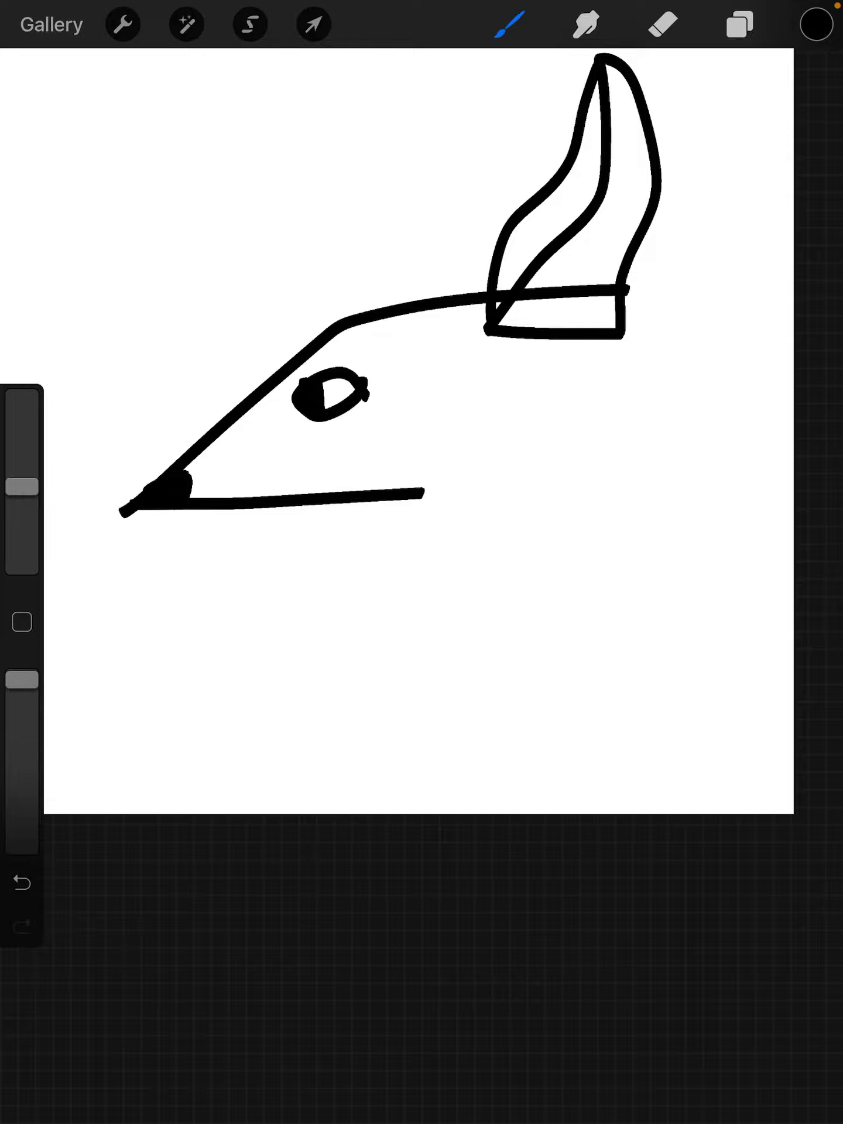
Step: Sketch the front and back neck lines, then undo the last stroke
{"action": "left_click_drag", "start_coordinate": [421, 492], "coordinate": [725, 725]}
{"action": "left_click_drag", "start_coordinate": [631, 336], "coordinate": [792, 527]}
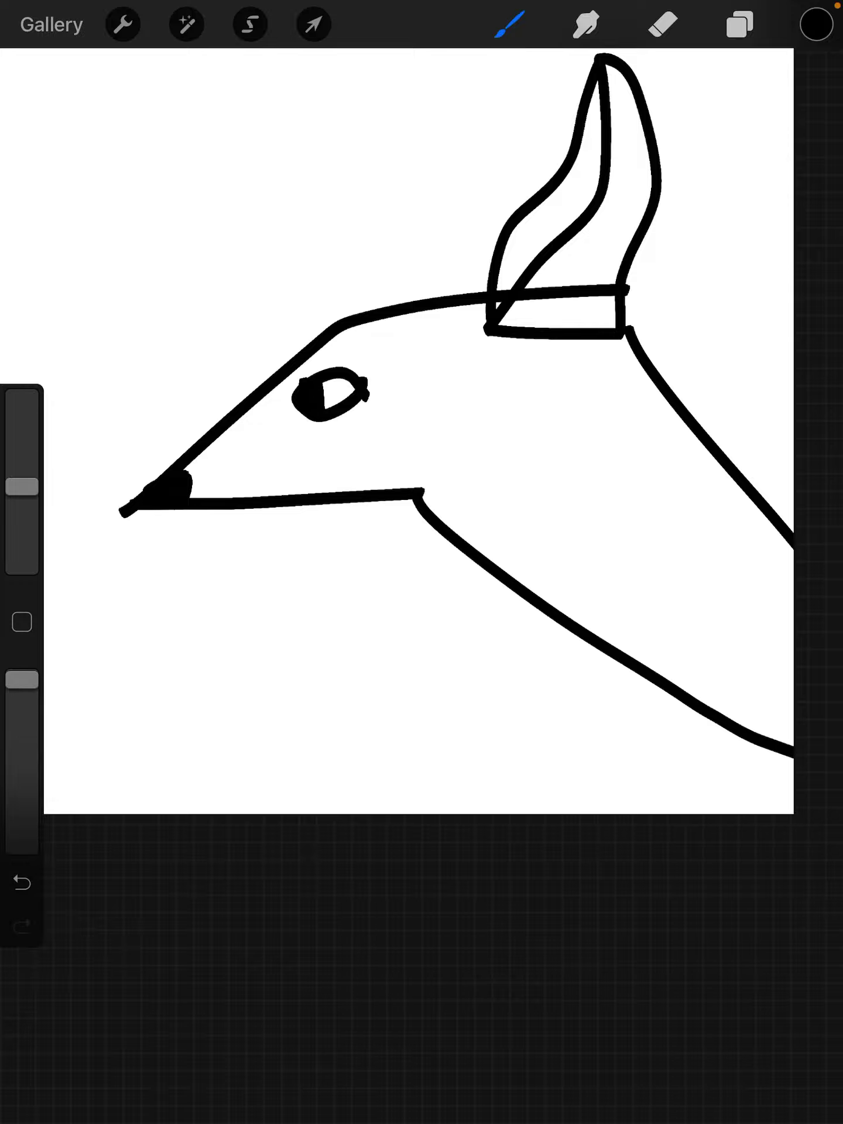
{"action": "left_click_drag", "start_coordinate": [409, 468], "coordinate": [614, 410]}
{"action": "key", "text": "ctrl+z"}
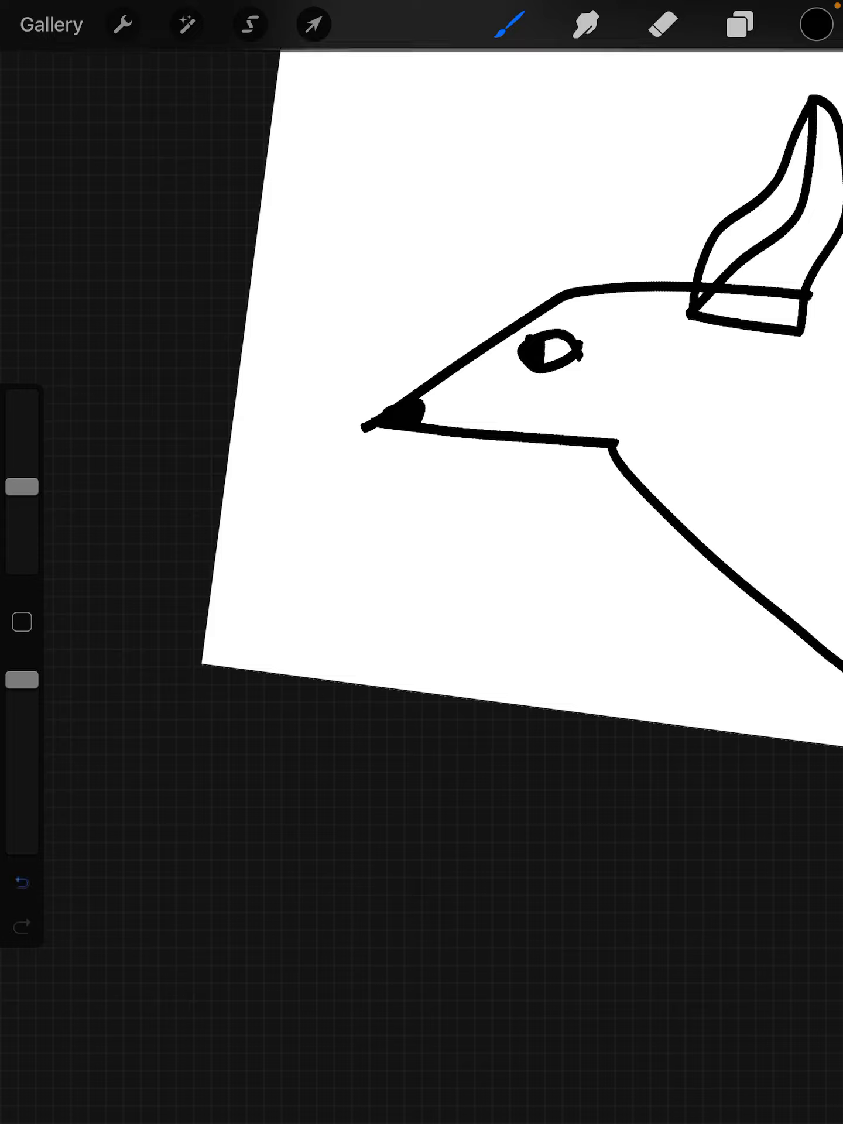
Step: Undo the remaining head strokes and redraw the lower jaw and snout
{"action": "key", "text": "ctrl+z"}
{"action": "key", "text": "ctrl+z"}
{"action": "key", "text": "ctrl+z"}
{"action": "key", "text": "ctrl+z"}
{"action": "key", "text": "ctrl+z"}
{"action": "key", "text": "ctrl+z"}
{"action": "key", "text": "ctrl+z"}
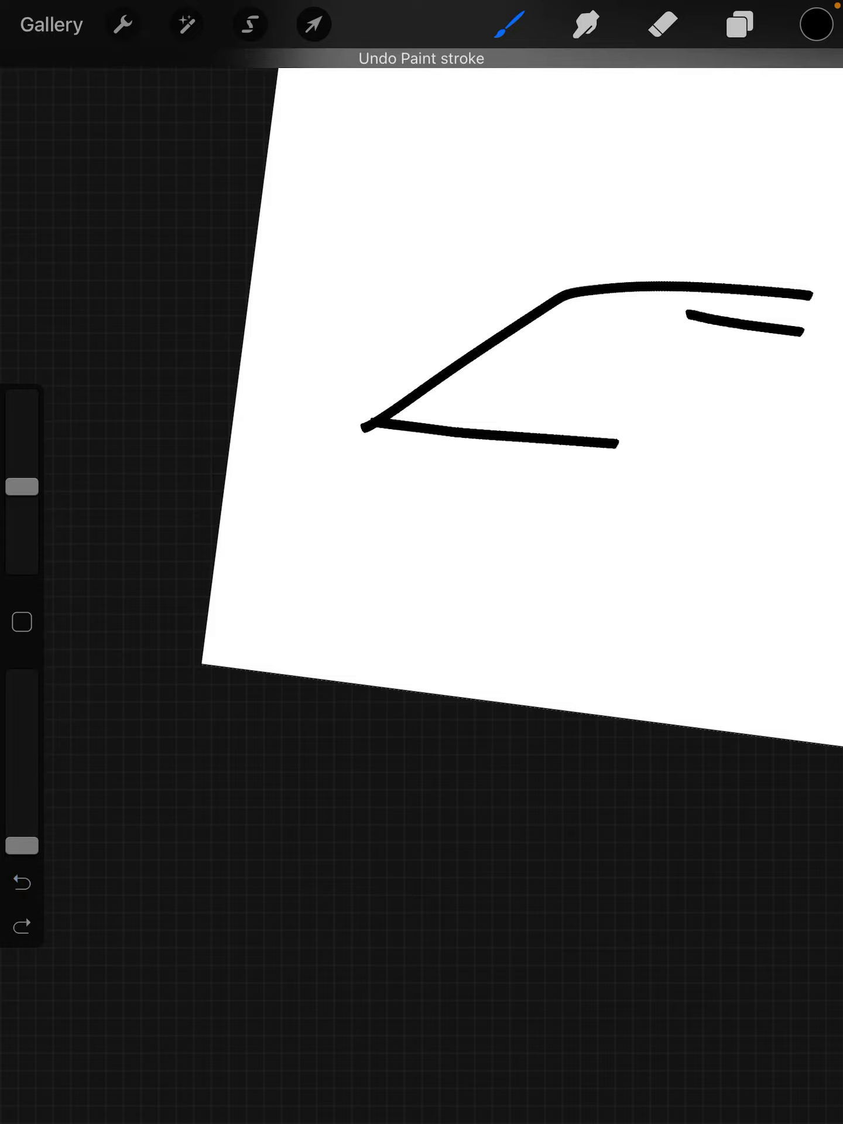
{"action": "key", "text": "ctrl+z"}
{"action": "key", "text": "ctrl+z"}
{"action": "key", "text": "ctrl+z"}
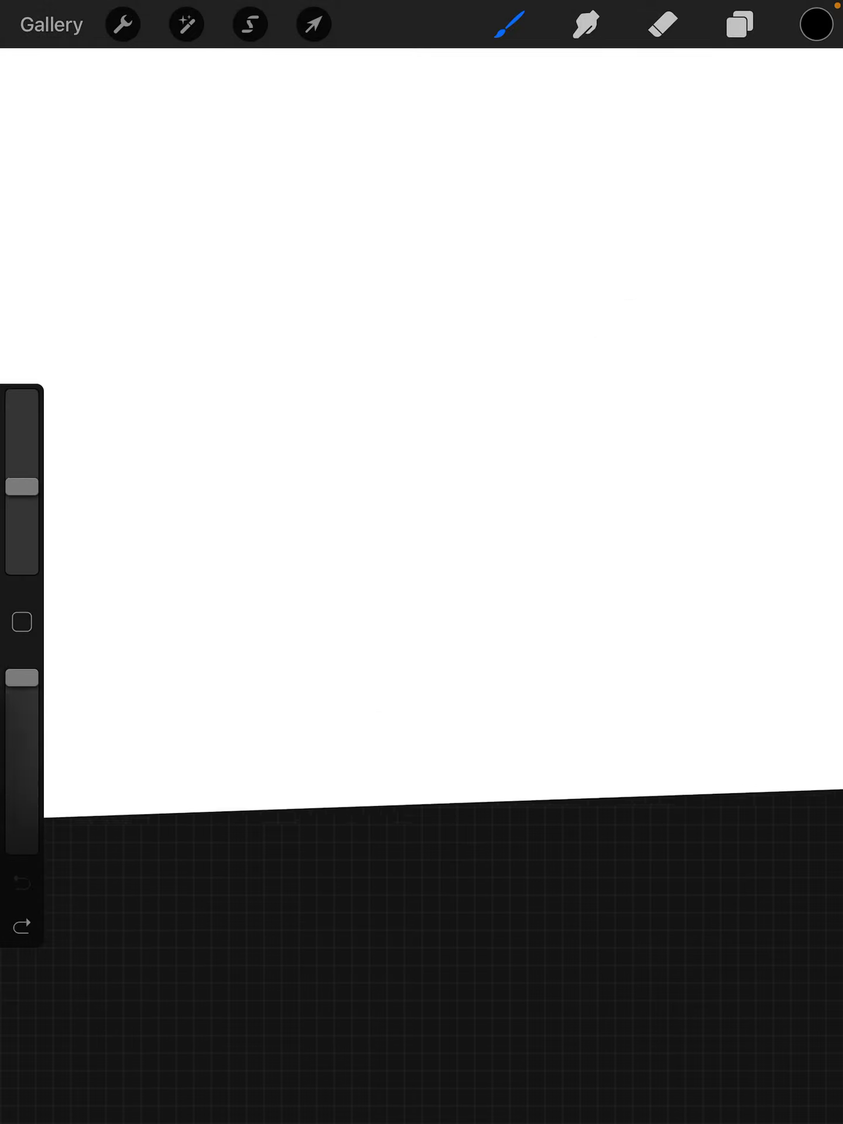
{"action": "left_click_drag", "start_coordinate": [276, 660], "coordinate": [541, 613]}
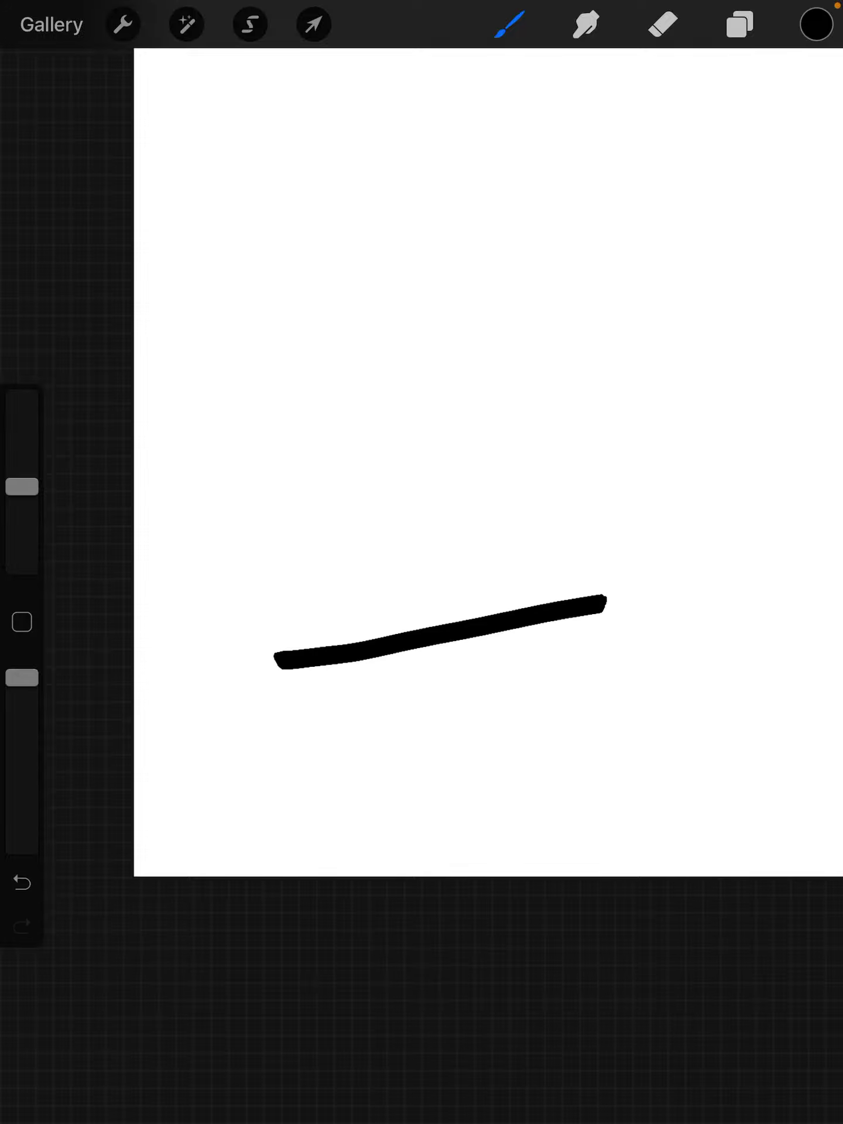
{"action": "mouse_move", "coordinate": [277, 664]}
{"action": "left_mouse_down"}
{"action": "mouse_move", "coordinate": [449, 471]}
{"action": "mouse_move", "coordinate": [585, 456]}
{"action": "left_mouse_up"}
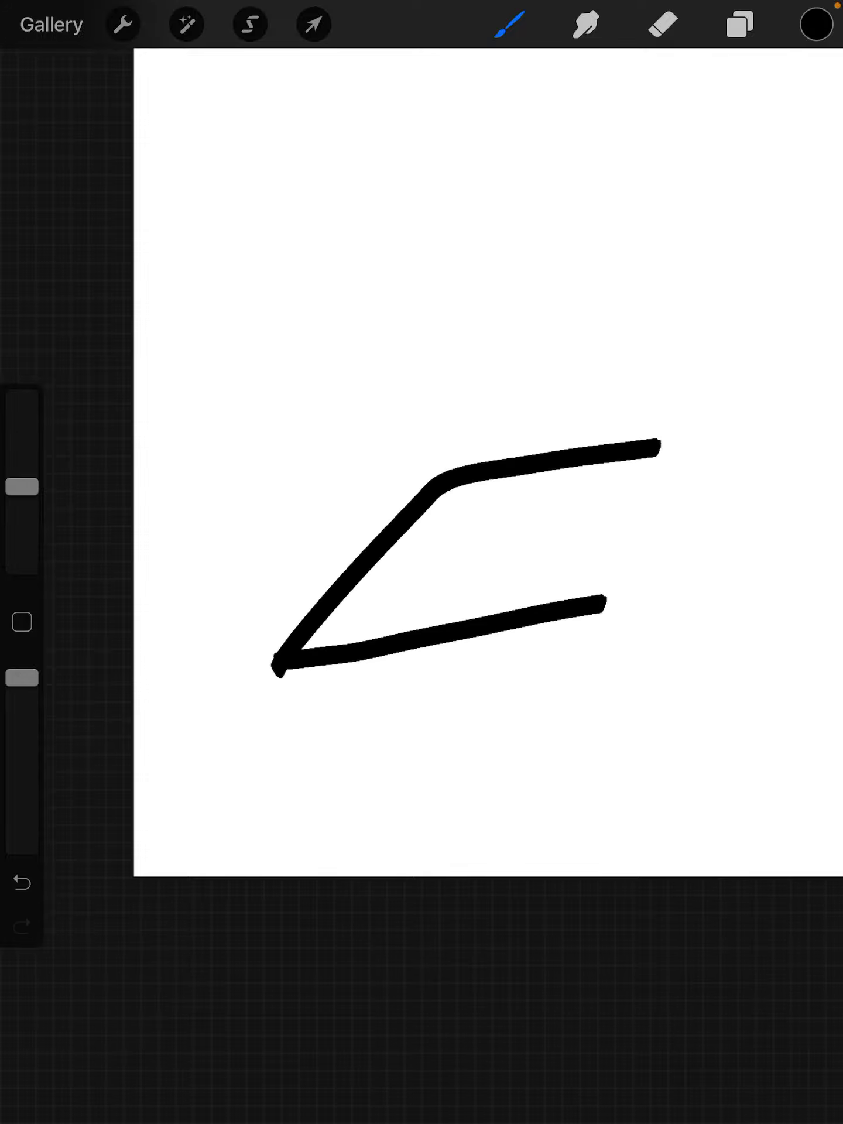
Step: Draw the horn base and tall curved horn, plus a triangular eye
{"action": "scroll", "coordinate": [422, 527], "scroll_direction": "up", "scroll_amount": 2}
{"action": "left_click_drag", "start_coordinate": [385, 527], "coordinate": [588, 517]}
{"action": "mouse_move", "coordinate": [413, 536]}
{"action": "left_mouse_down"}
{"action": "mouse_move", "coordinate": [613, 332]}
{"action": "mouse_move", "coordinate": [653, 139]}
{"action": "mouse_move", "coordinate": [575, 541]}
{"action": "mouse_move", "coordinate": [497, 311]}
{"action": "mouse_move", "coordinate": [673, 151]}
{"action": "left_mouse_up"}
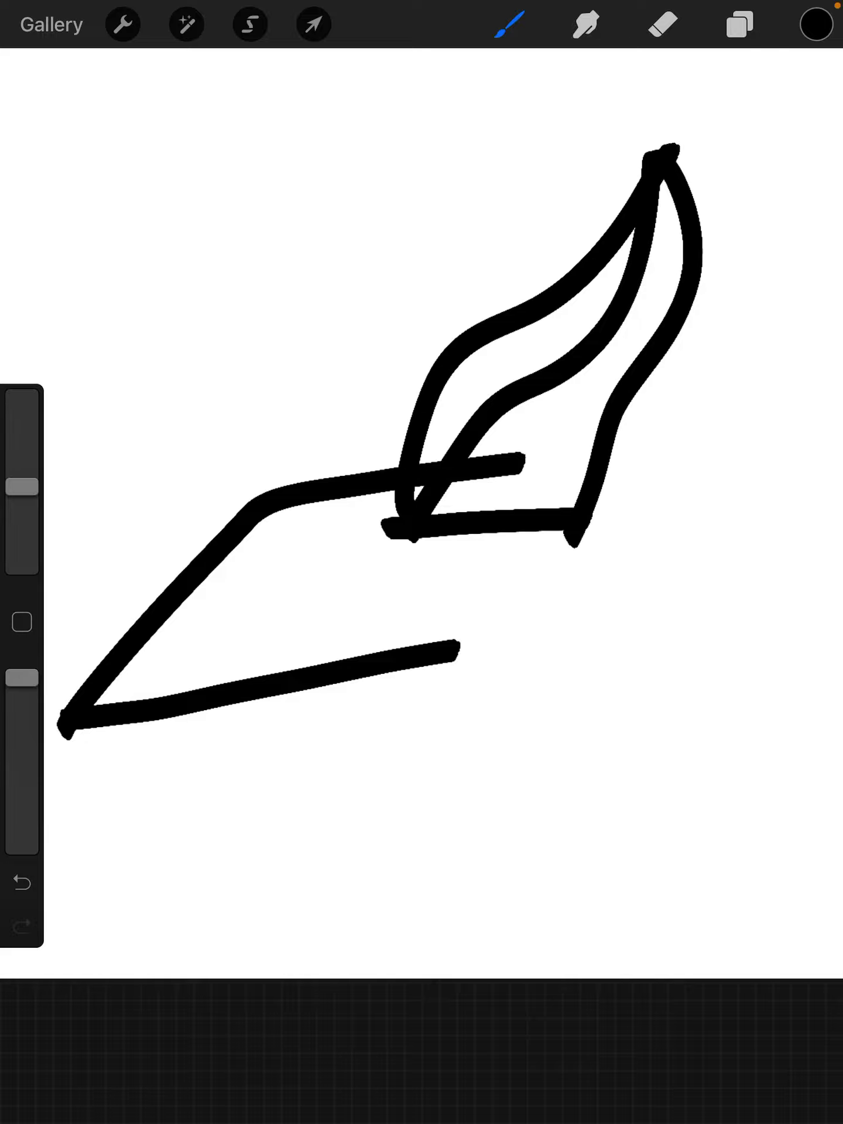
{"action": "scroll", "coordinate": [421, 526], "scroll_direction": "up", "scroll_amount": 2}
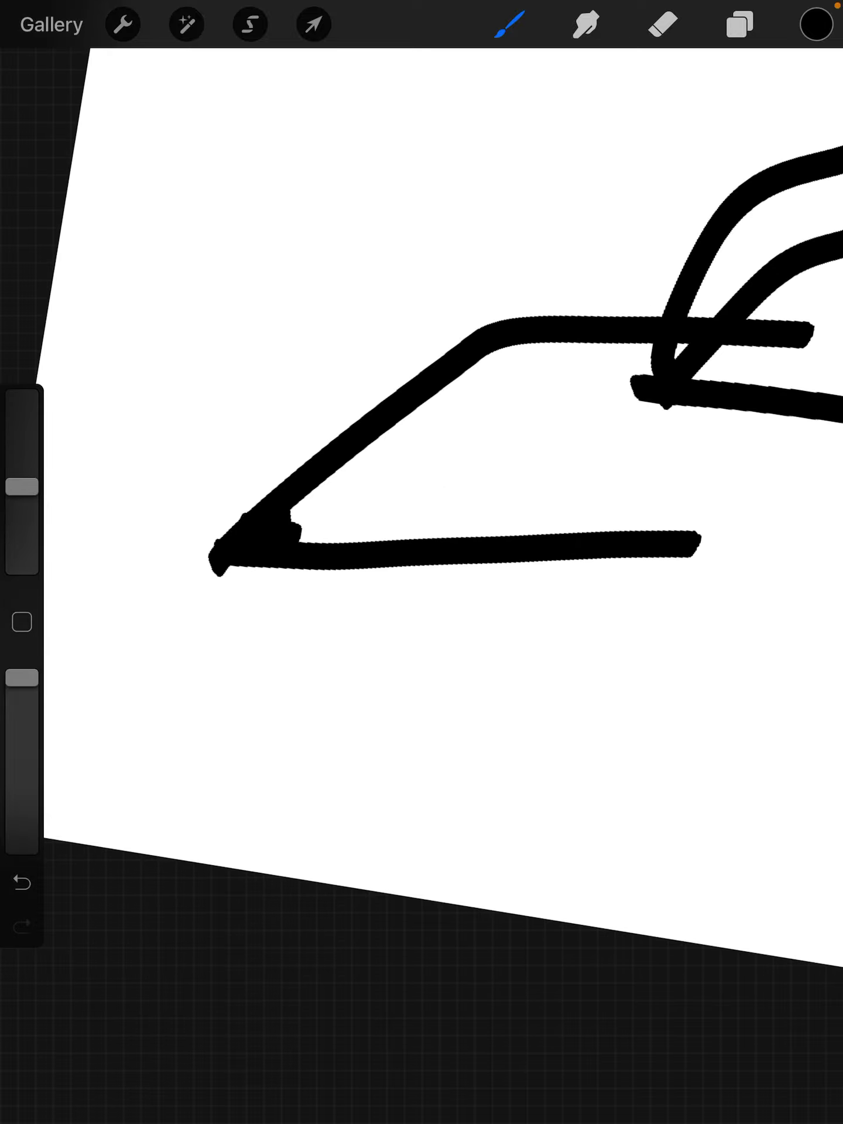
{"action": "mouse_move", "coordinate": [431, 447]}
{"action": "left_mouse_down"}
{"action": "mouse_move", "coordinate": [538, 389]}
{"action": "mouse_move", "coordinate": [562, 468]}
{"action": "mouse_move", "coordinate": [436, 450]}
{"action": "left_mouse_up"}
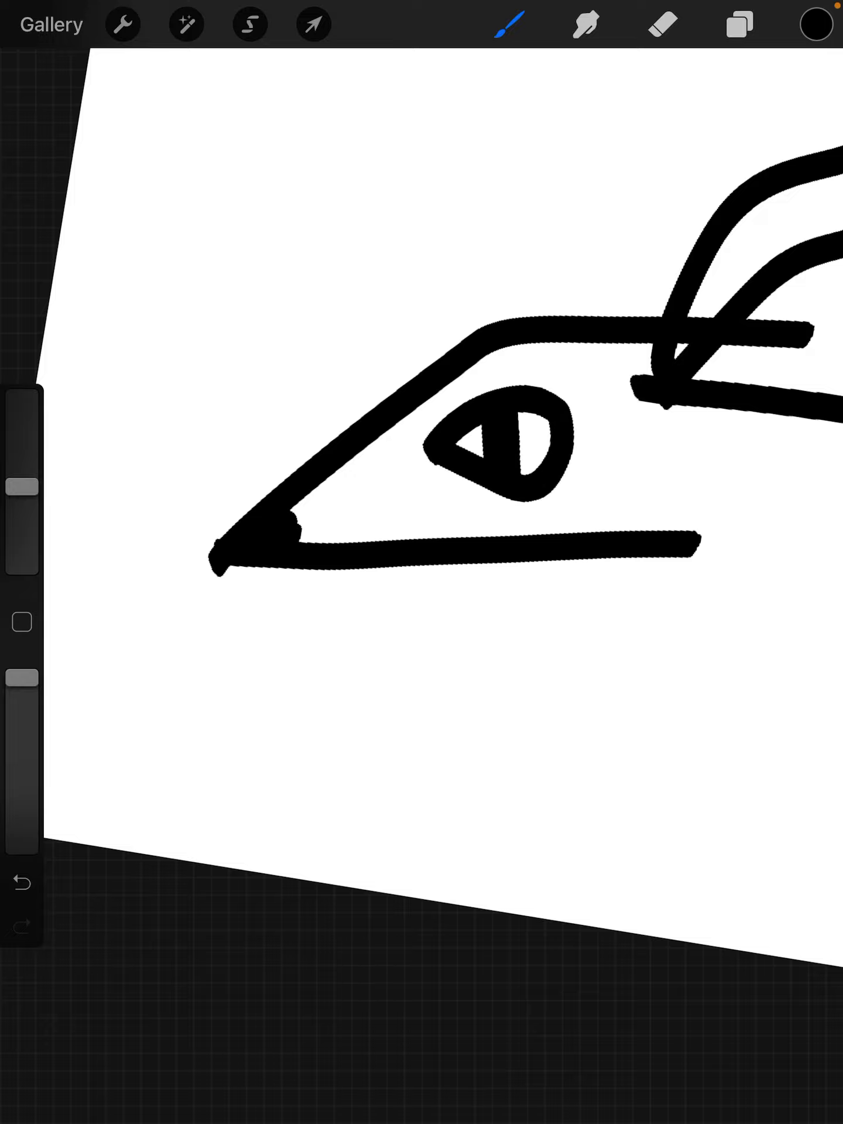
{"action": "scroll", "coordinate": [422, 562], "scroll_direction": "down", "scroll_amount": 2}
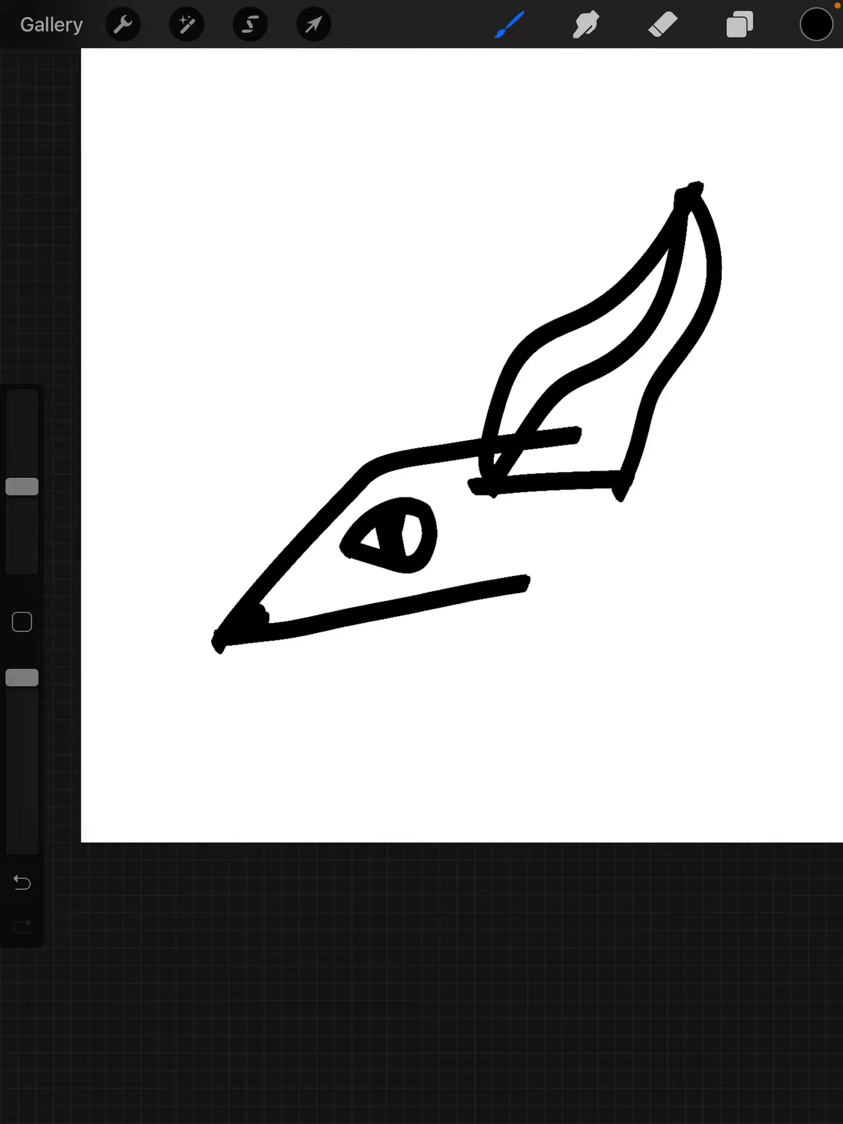
{"action": "scroll", "coordinate": [422, 562], "scroll_direction": "up", "scroll_amount": 2}
Step: Draw the belly and back lines and an upturned curving tail
{"action": "scroll", "coordinate": [421, 562], "scroll_direction": "down", "scroll_amount": 2}
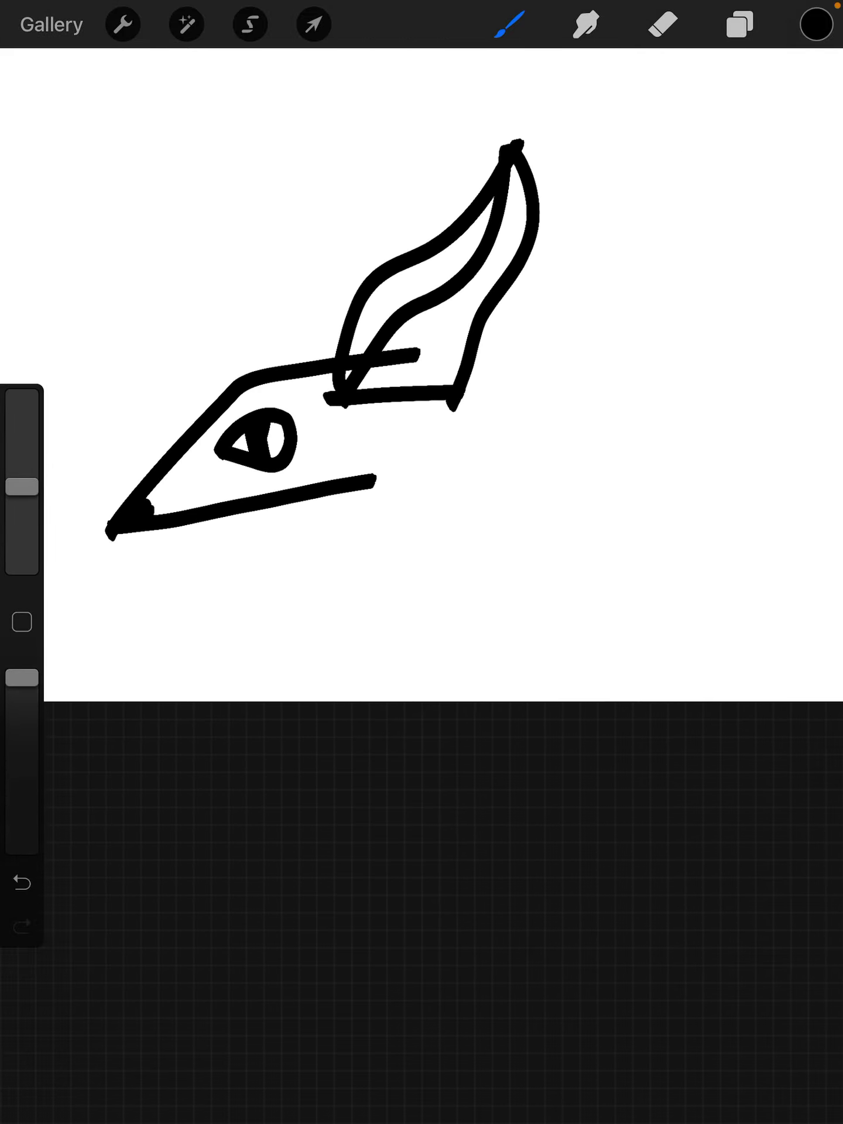
{"action": "mouse_move", "coordinate": [372, 474]}
{"action": "left_mouse_down"}
{"action": "mouse_move", "coordinate": [460, 549]}
{"action": "mouse_move", "coordinate": [755, 553]}
{"action": "left_mouse_up"}
{"action": "left_click_drag", "start_coordinate": [459, 406], "coordinate": [761, 396]}
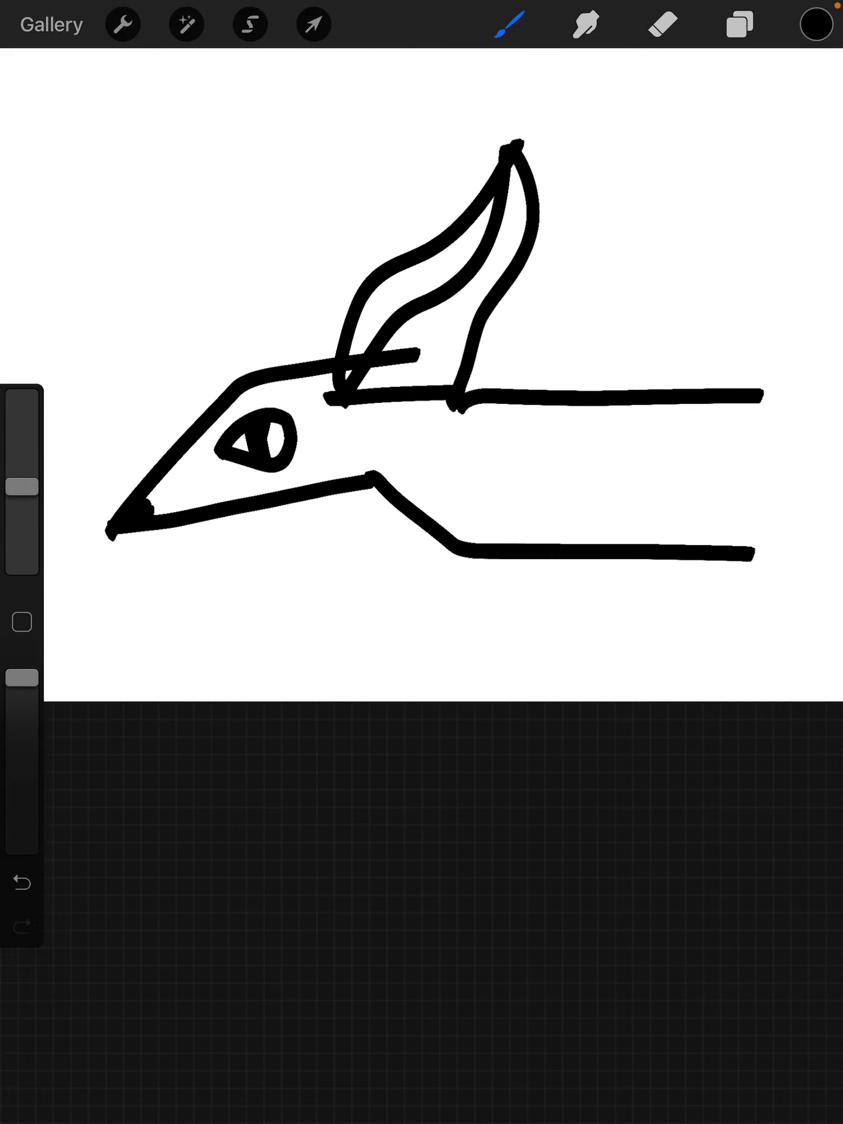
{"action": "left_click_drag", "start_coordinate": [562, 410], "coordinate": [167, 477]}
{"action": "mouse_move", "coordinate": [410, 410]}
{"action": "left_mouse_down"}
{"action": "mouse_move", "coordinate": [632, 201]}
{"action": "mouse_move", "coordinate": [592, 486]}
{"action": "mouse_move", "coordinate": [431, 571]}
{"action": "left_mouse_up"}
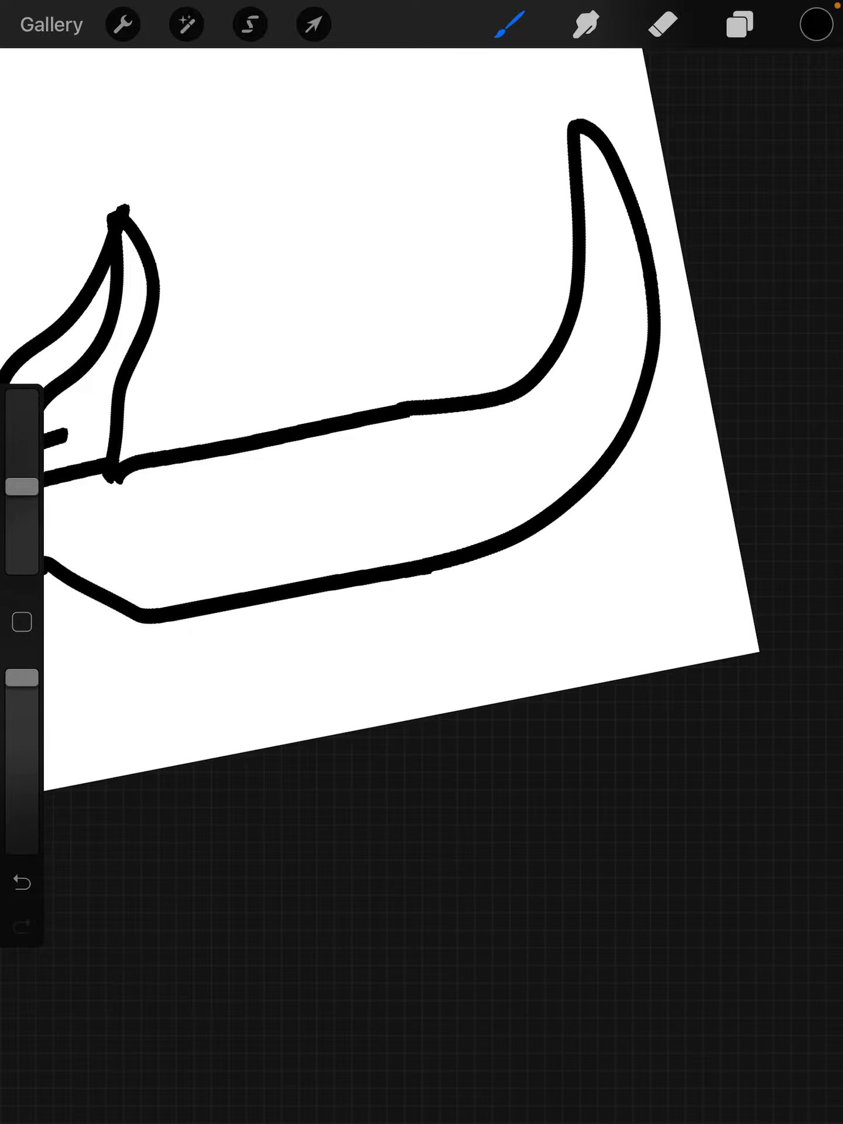
{"action": "mouse_move", "coordinate": [120, 208]}
{"action": "left_mouse_down"}
{"action": "mouse_move", "coordinate": [238, 156]}
{"action": "mouse_move", "coordinate": [268, 50]}
{"action": "mouse_move", "coordinate": [296, 181]}
{"action": "mouse_move", "coordinate": [296, 173]}
{"action": "left_mouse_up"}
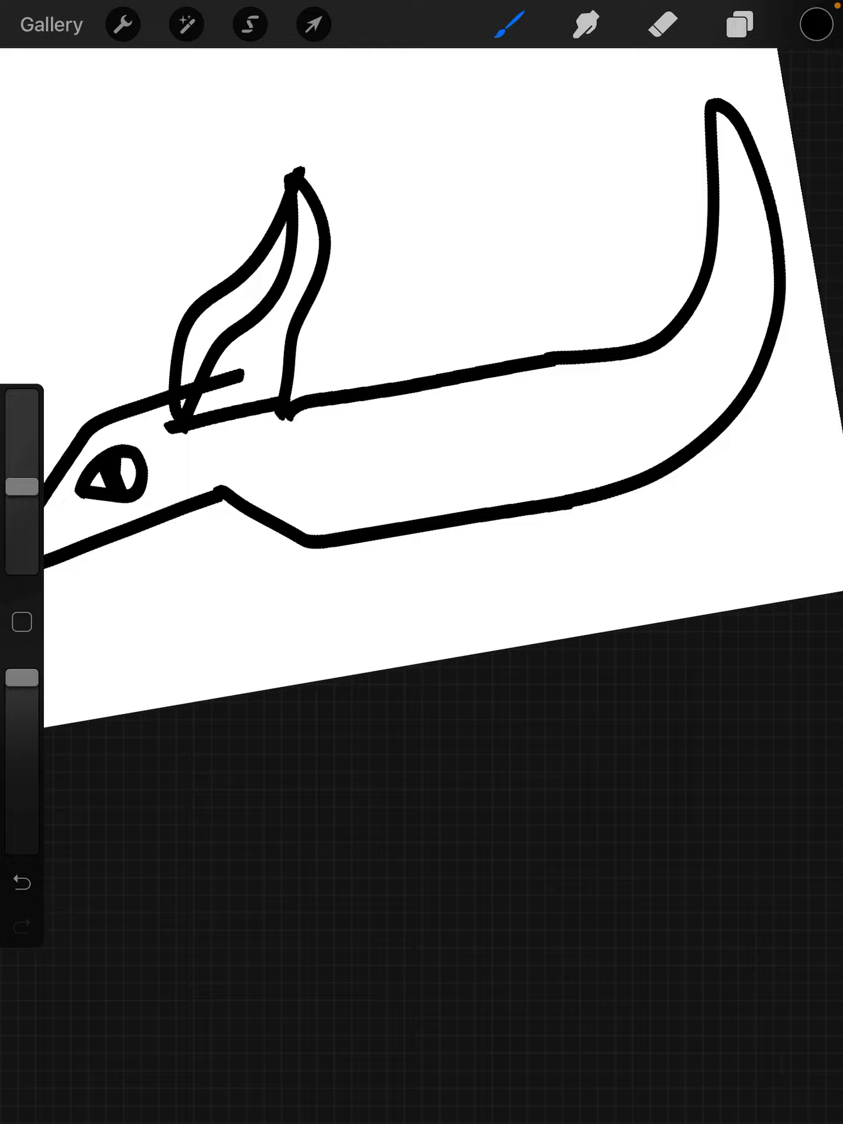
Step: Add two front legs and two back legs as simple strokes
{"action": "left_click_drag", "start_coordinate": [319, 532], "coordinate": [327, 678]}
{"action": "left_click_drag", "start_coordinate": [392, 538], "coordinate": [449, 657]}
{"action": "left_click_drag", "start_coordinate": [591, 481], "coordinate": [565, 637]}
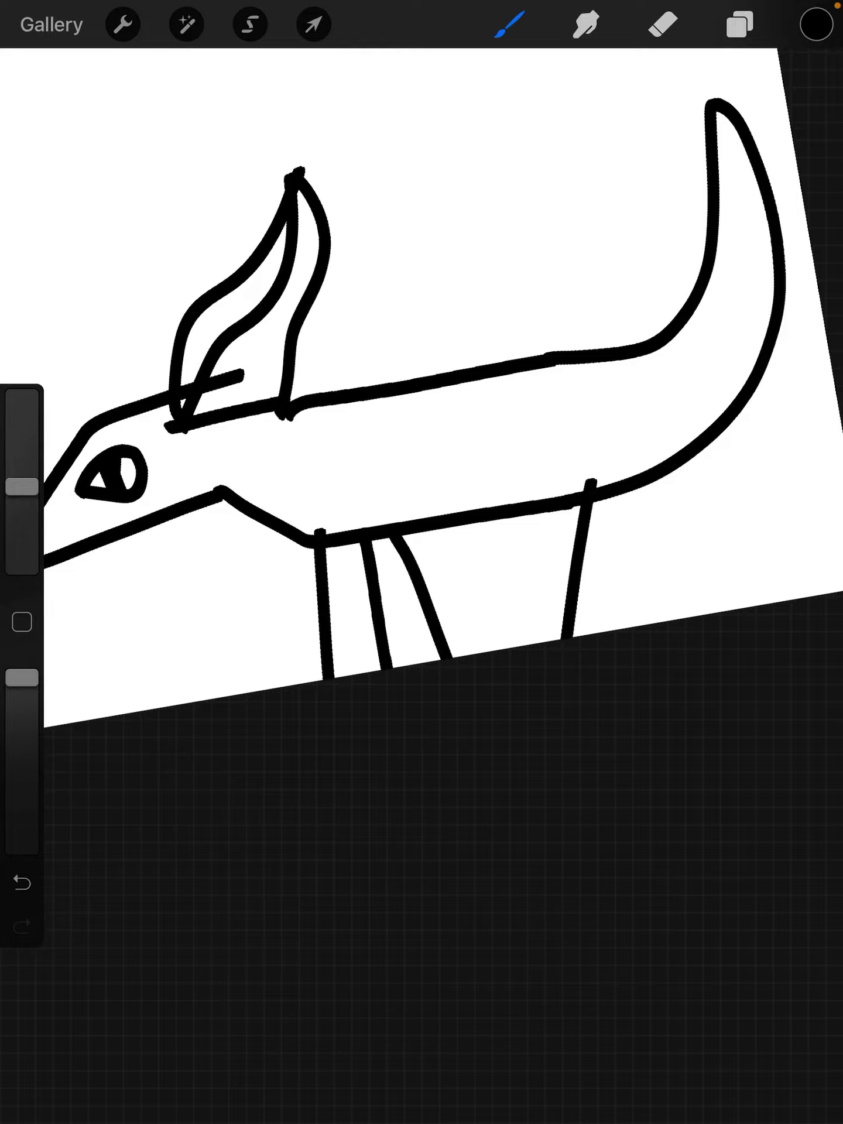
{"action": "left_click_drag", "start_coordinate": [591, 481], "coordinate": [738, 608]}
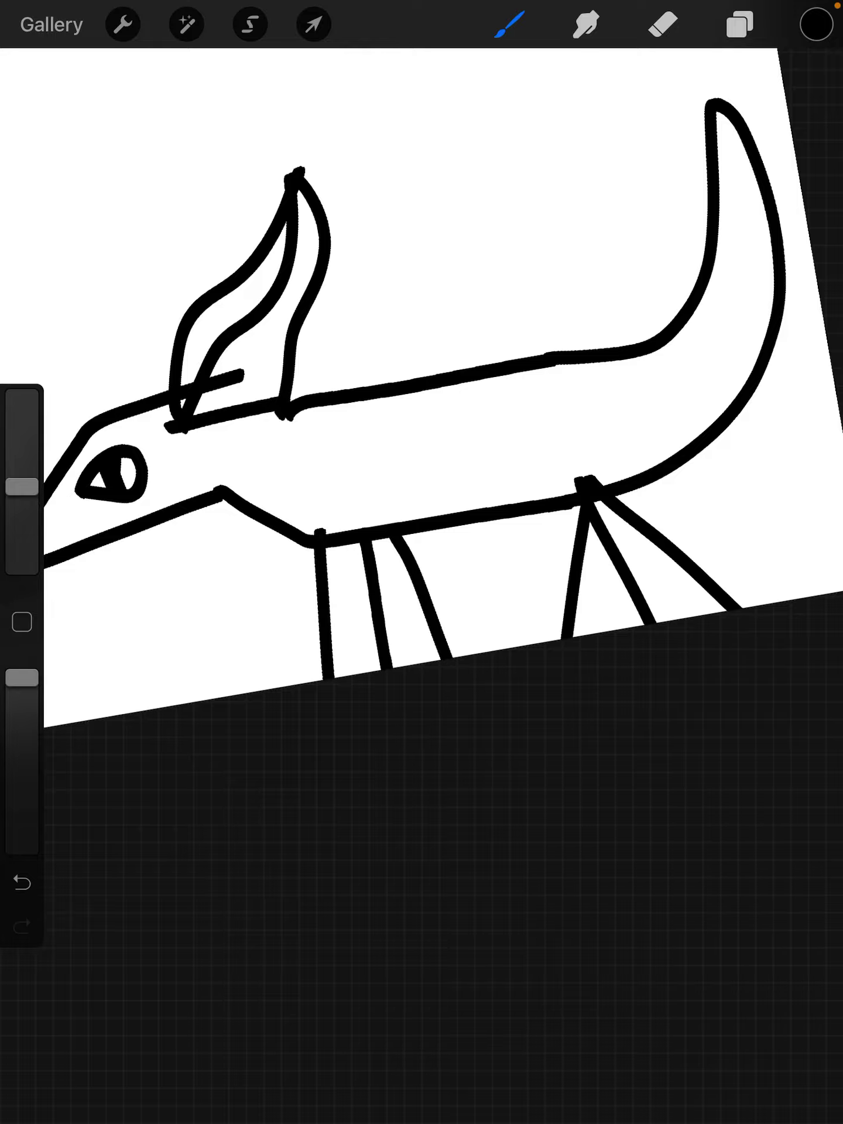
{"action": "scroll", "coordinate": [422, 375], "scroll_direction": "down", "scroll_amount": 3}
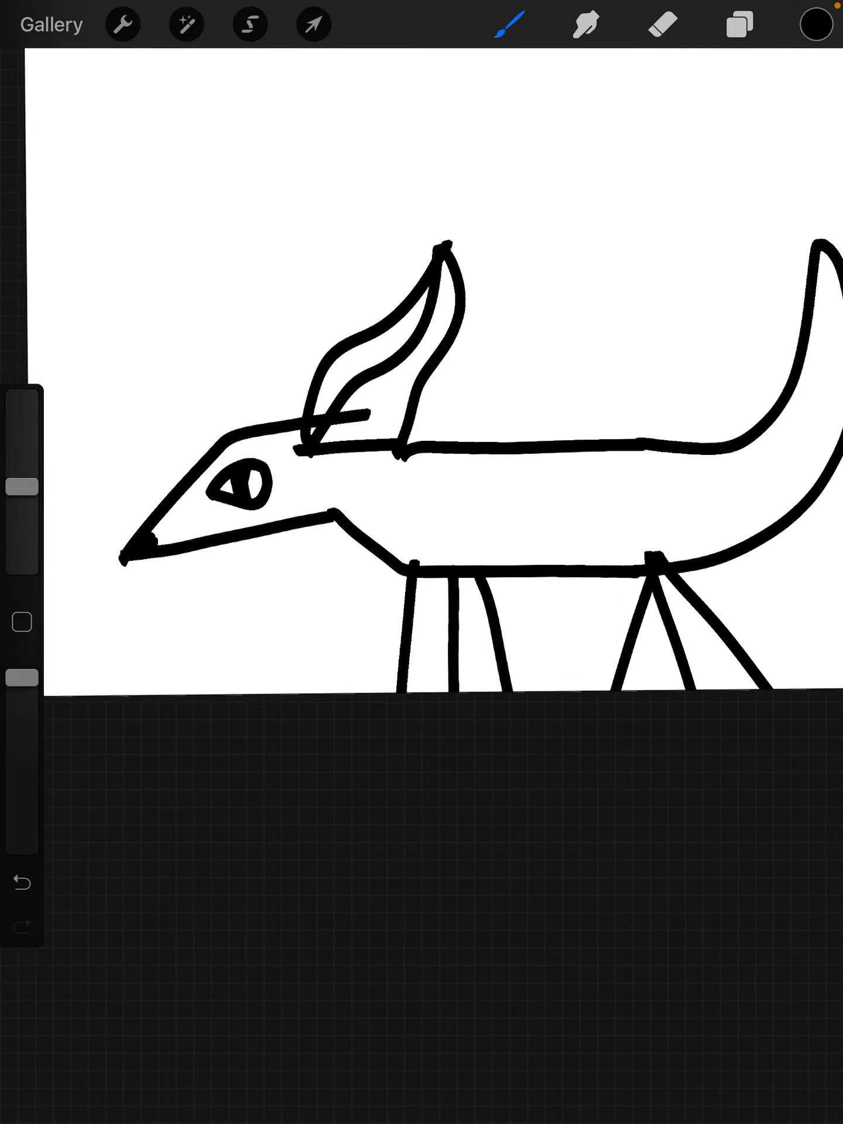
{"action": "scroll", "coordinate": [422, 562], "scroll_direction": "up", "scroll_amount": 3}
Step: Add a brow ridge over the snout and a wavy crest along the back
{"action": "mouse_move", "coordinate": [277, 560]}
{"action": "left_mouse_down"}
{"action": "mouse_move", "coordinate": [253, 672]}
{"action": "mouse_move", "coordinate": [492, 481]}
{"action": "left_mouse_up"}
{"action": "left_click_drag", "start_coordinate": [655, 576], "coordinate": [840, 585]}
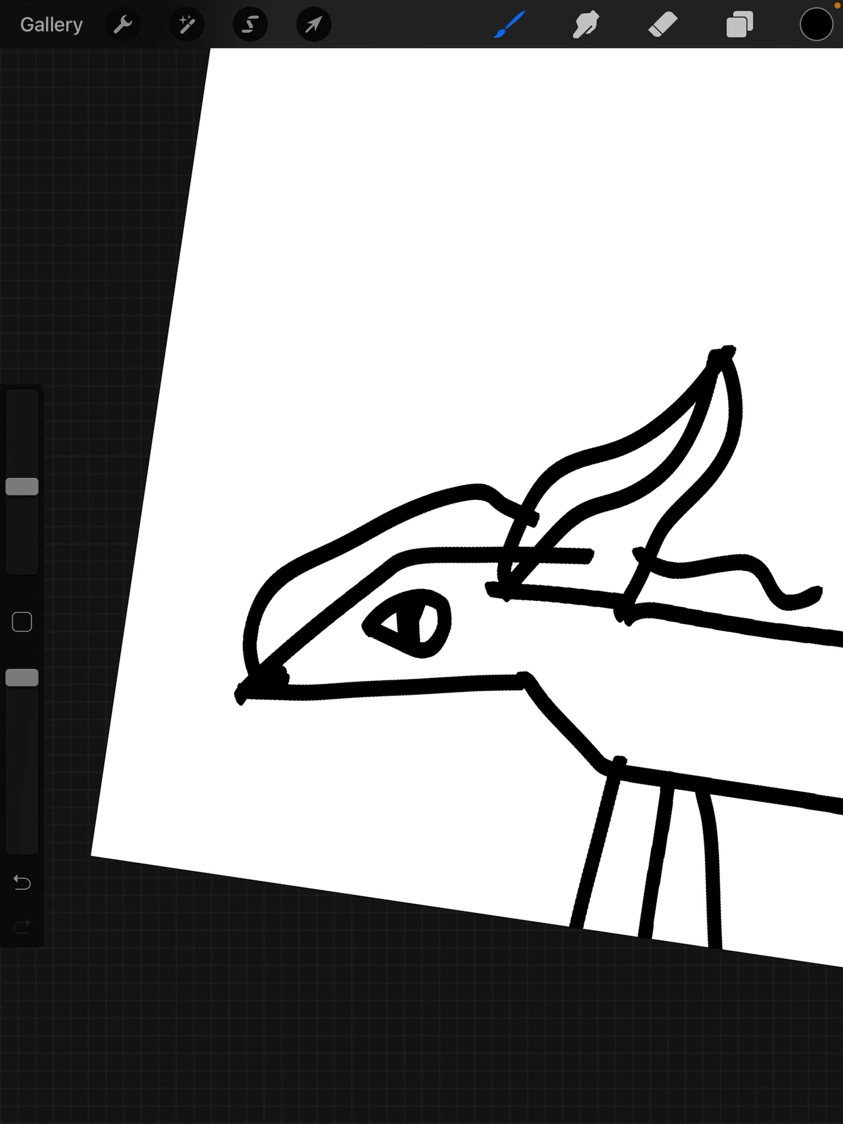
{"action": "scroll", "coordinate": [421, 562], "scroll_direction": "right", "scroll_amount": 5}
{"action": "scroll", "coordinate": [421, 562], "scroll_direction": "right", "scroll_amount": 5}
{"action": "mouse_move", "coordinate": [319, 614]}
{"action": "left_mouse_down"}
{"action": "mouse_move", "coordinate": [477, 553]}
{"action": "mouse_move", "coordinate": [577, 602]}
{"action": "mouse_move", "coordinate": [605, 477]}
{"action": "mouse_move", "coordinate": [626, 316]}
{"action": "left_mouse_up"}
{"action": "scroll", "coordinate": [421, 562], "scroll_direction": "down", "scroll_amount": 5}
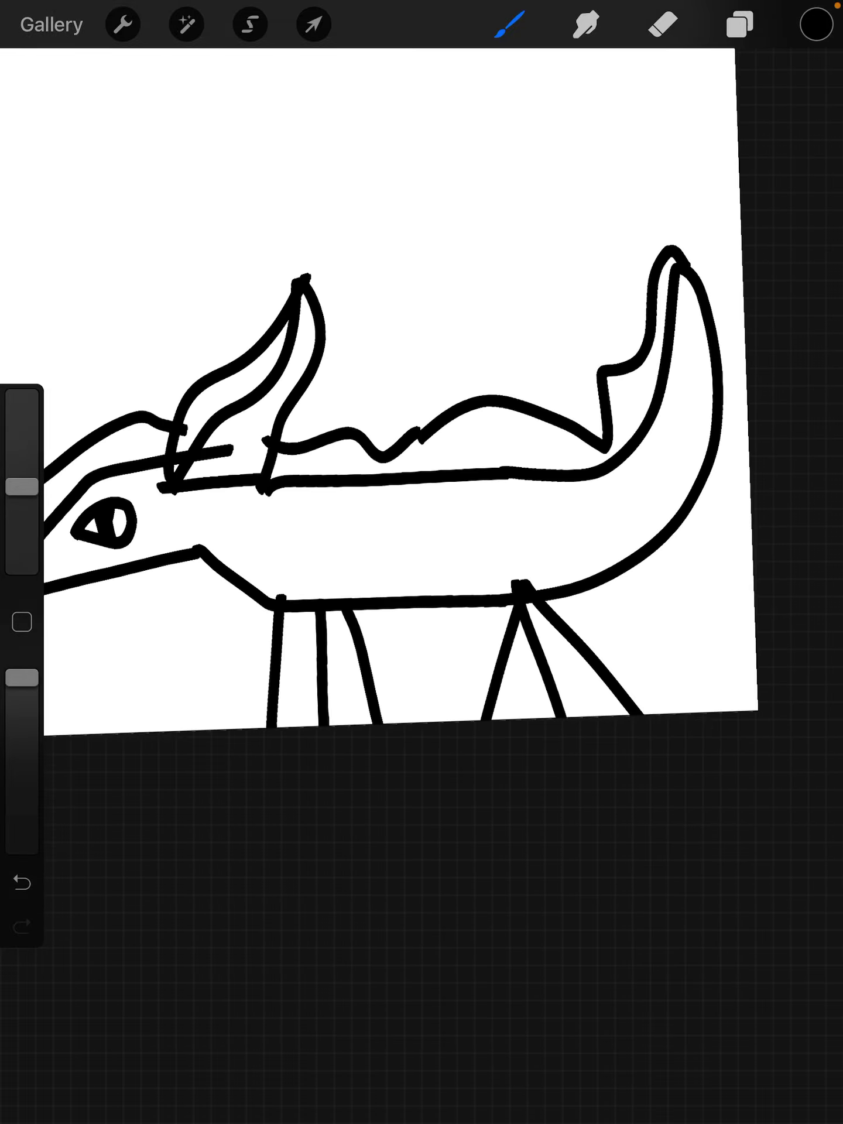
{"action": "scroll", "coordinate": [421, 562], "scroll_direction": "down", "scroll_amount": 2}
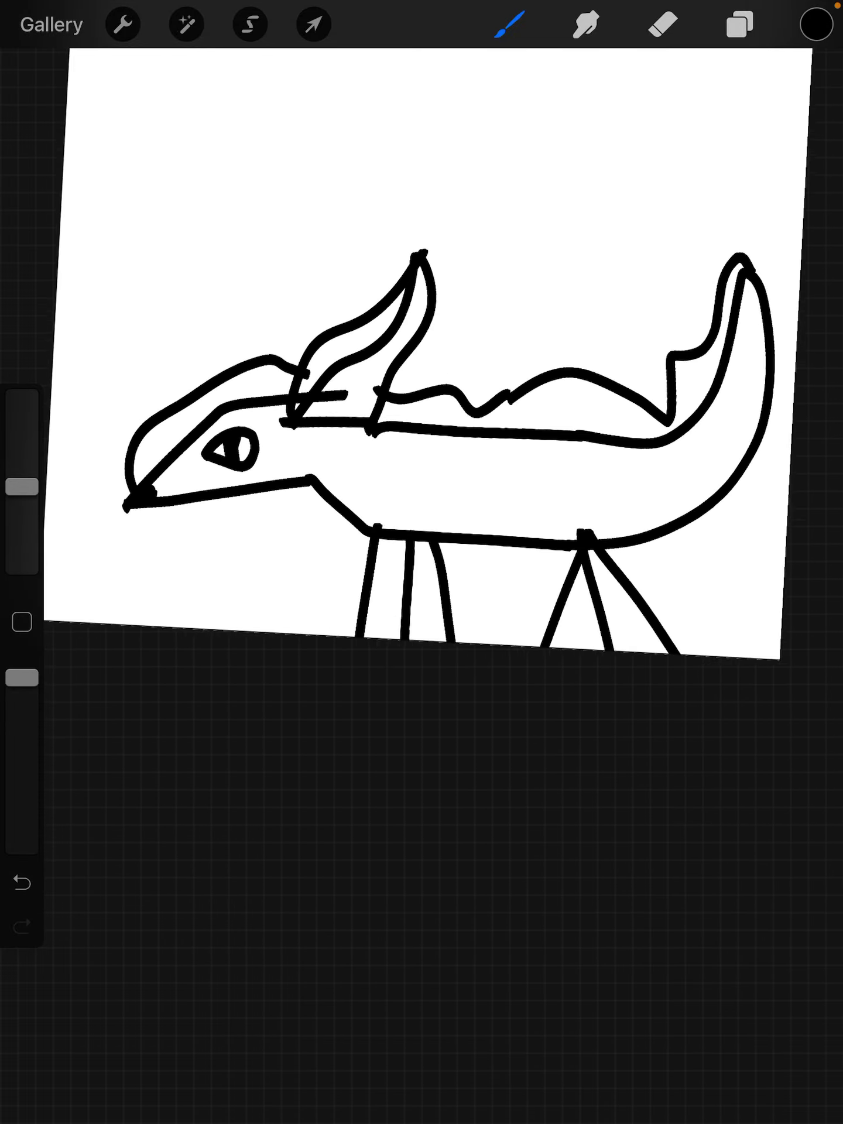
{"action": "scroll", "coordinate": [422, 562], "scroll_direction": "up", "scroll_amount": 5}
Step: Add a hooked stroke under the back line and a w-shaped tail marking
{"action": "scroll", "coordinate": [421, 562], "scroll_direction": "up", "scroll_amount": 3}
{"action": "mouse_move", "coordinate": [129, 629]}
{"action": "left_mouse_down"}
{"action": "mouse_move", "coordinate": [463, 579]}
{"action": "mouse_move", "coordinate": [311, 690]}
{"action": "mouse_move", "coordinate": [319, 562]}
{"action": "mouse_move", "coordinate": [430, 521]}
{"action": "left_mouse_up"}
{"action": "scroll", "coordinate": [421, 562], "scroll_direction": "down", "scroll_amount": 5}
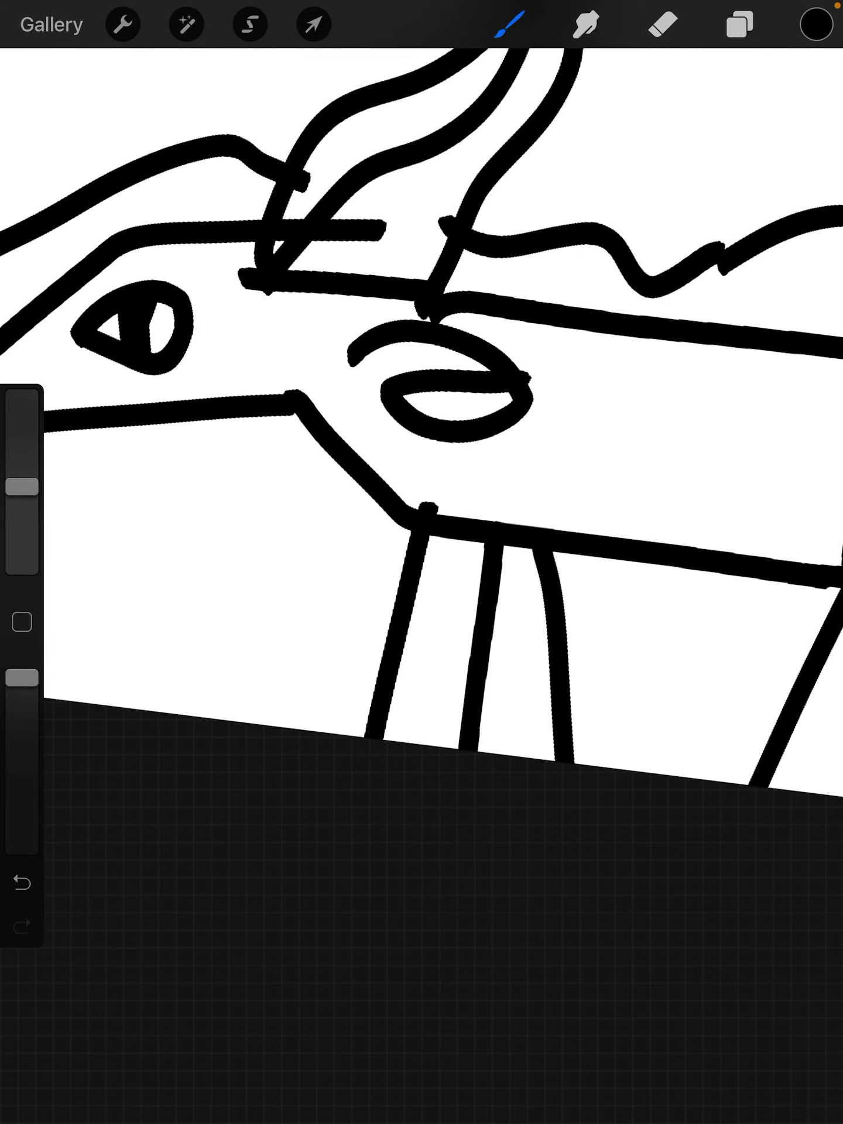
{"action": "scroll", "coordinate": [422, 562], "scroll_direction": "down", "scroll_amount": 2}
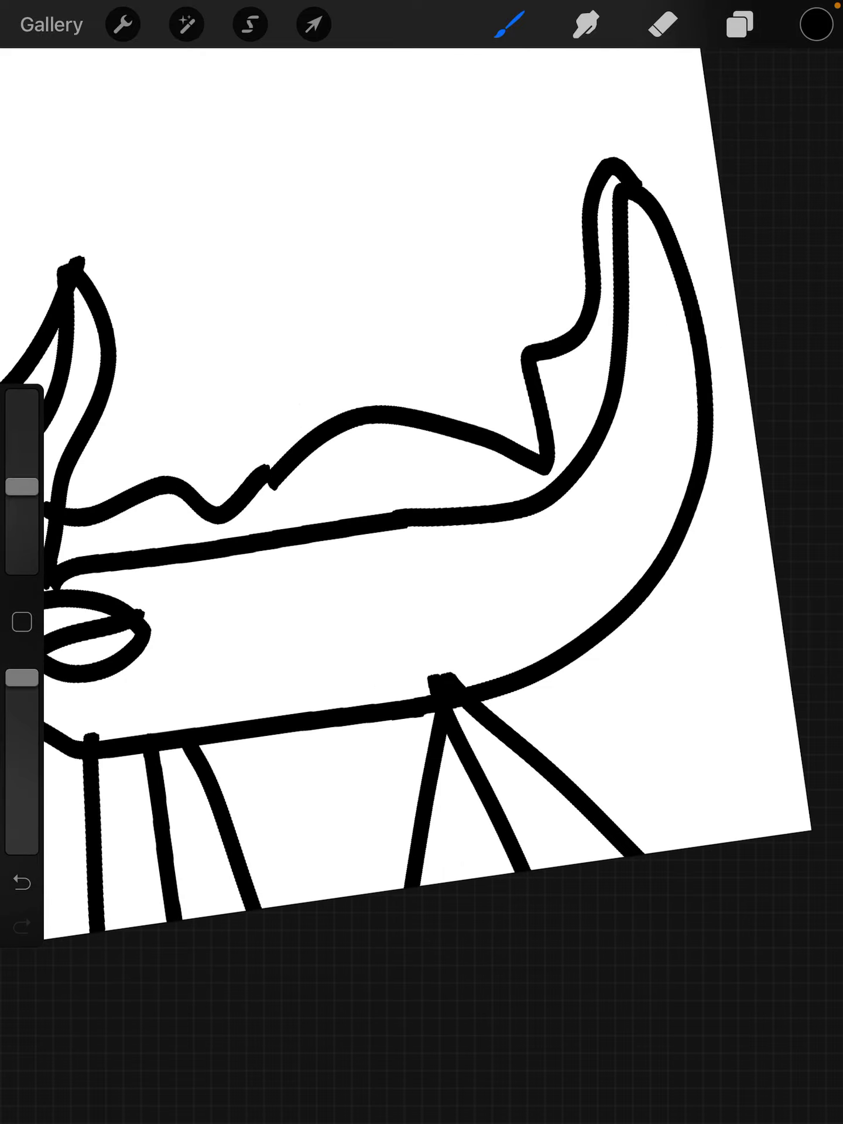
{"action": "scroll", "coordinate": [421, 562], "scroll_direction": "up", "scroll_amount": 3}
{"action": "mouse_move", "coordinate": [611, 384]}
{"action": "left_mouse_down"}
{"action": "mouse_move", "coordinate": [632, 412]}
{"action": "mouse_move", "coordinate": [694, 397]}
{"action": "left_mouse_up"}
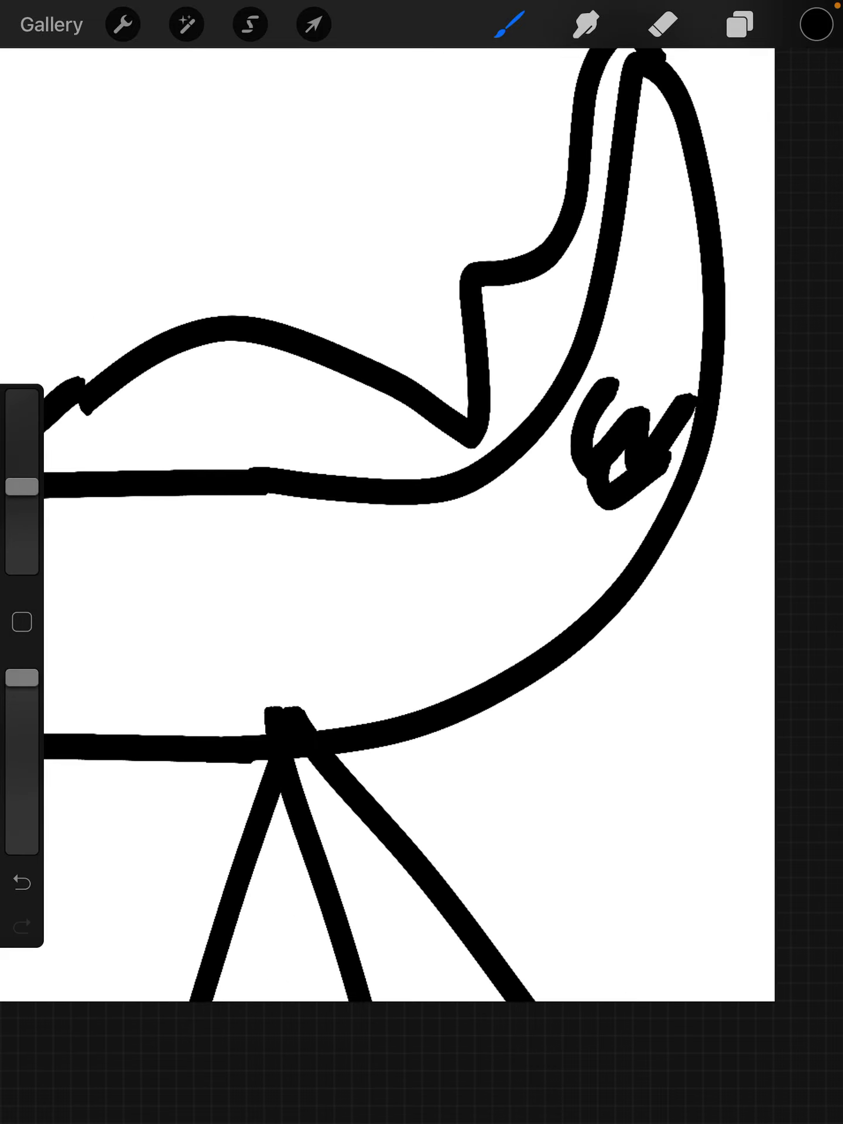
{"action": "scroll", "coordinate": [422, 562], "scroll_direction": "down", "scroll_amount": 3}
Step: Draw several squiggly markings across the dragon's body
{"action": "mouse_move", "coordinate": [471, 366]}
{"action": "left_mouse_down"}
{"action": "mouse_move", "coordinate": [526, 450]}
{"action": "mouse_move", "coordinate": [673, 418]}
{"action": "left_mouse_up"}
{"action": "left_click_drag", "start_coordinate": [494, 445], "coordinate": [573, 462]}
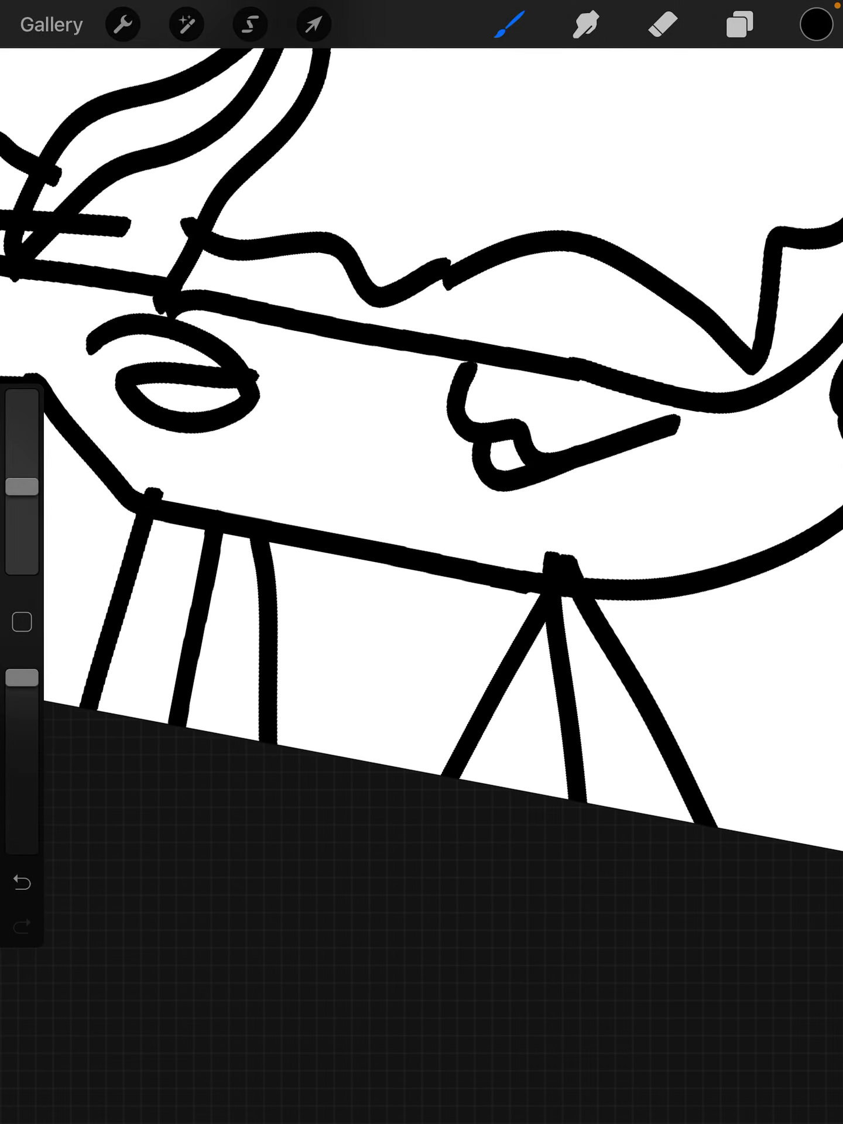
{"action": "scroll", "coordinate": [421, 562], "scroll_direction": "down", "scroll_amount": 3}
{"action": "scroll", "coordinate": [421, 562], "scroll_direction": "up", "scroll_amount": 4}
{"action": "left_click_drag", "start_coordinate": [715, 440], "coordinate": [749, 530]}
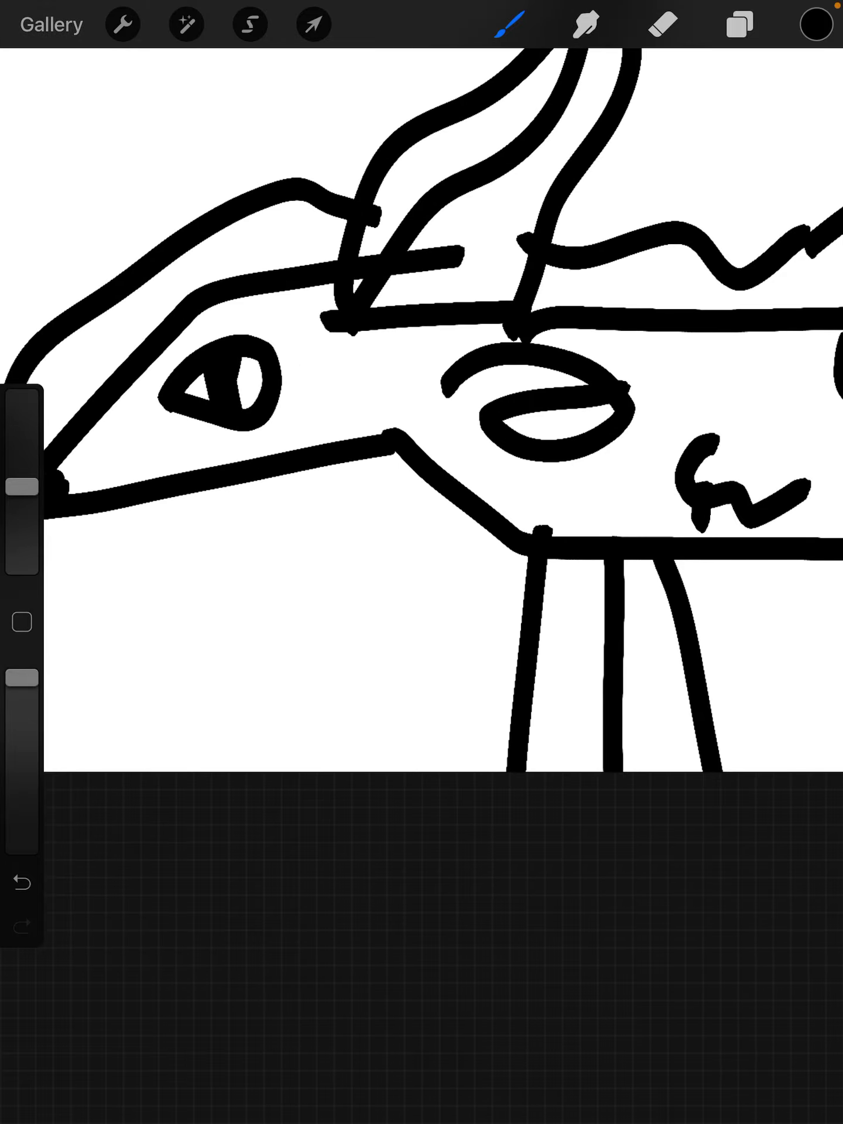
{"action": "scroll", "coordinate": [421, 562], "scroll_direction": "down", "scroll_amount": 3}
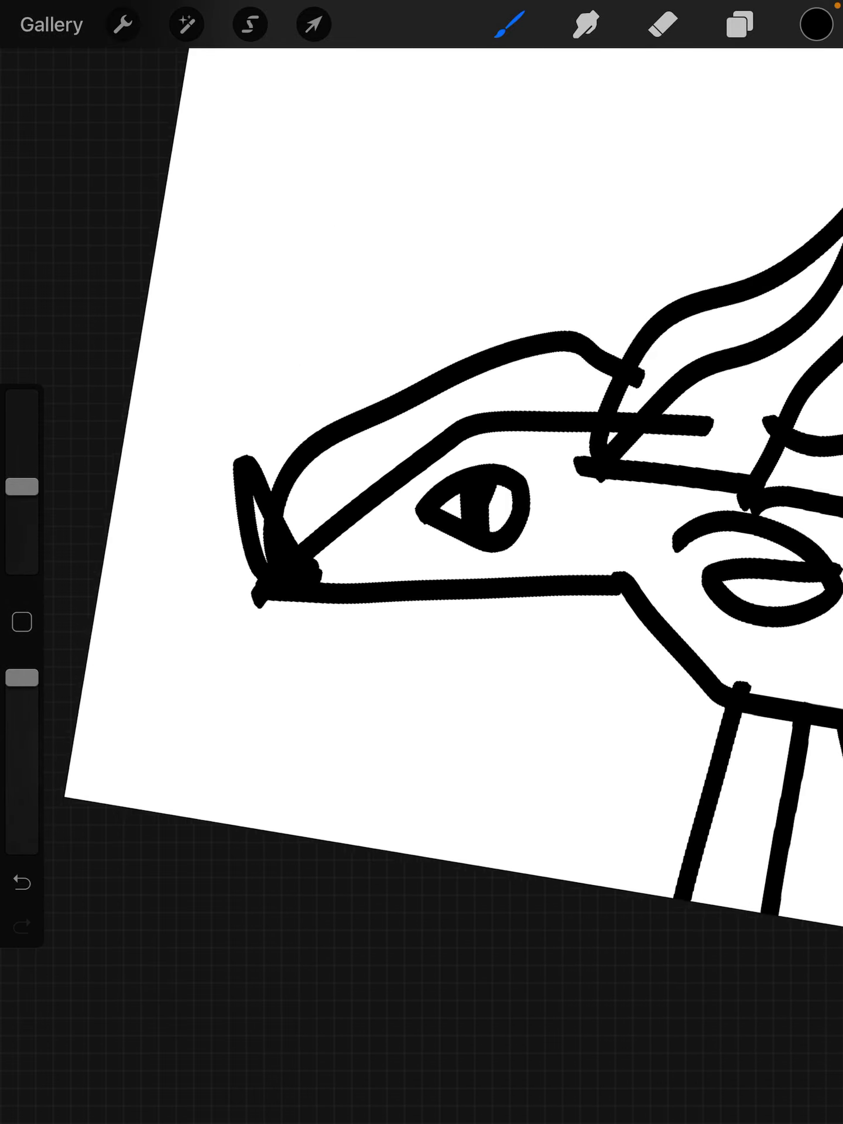
{"action": "scroll", "coordinate": [421, 562], "scroll_direction": "up", "scroll_amount": 3}
{"action": "scroll", "coordinate": [421, 561], "scroll_direction": "down", "scroll_amount": 3}
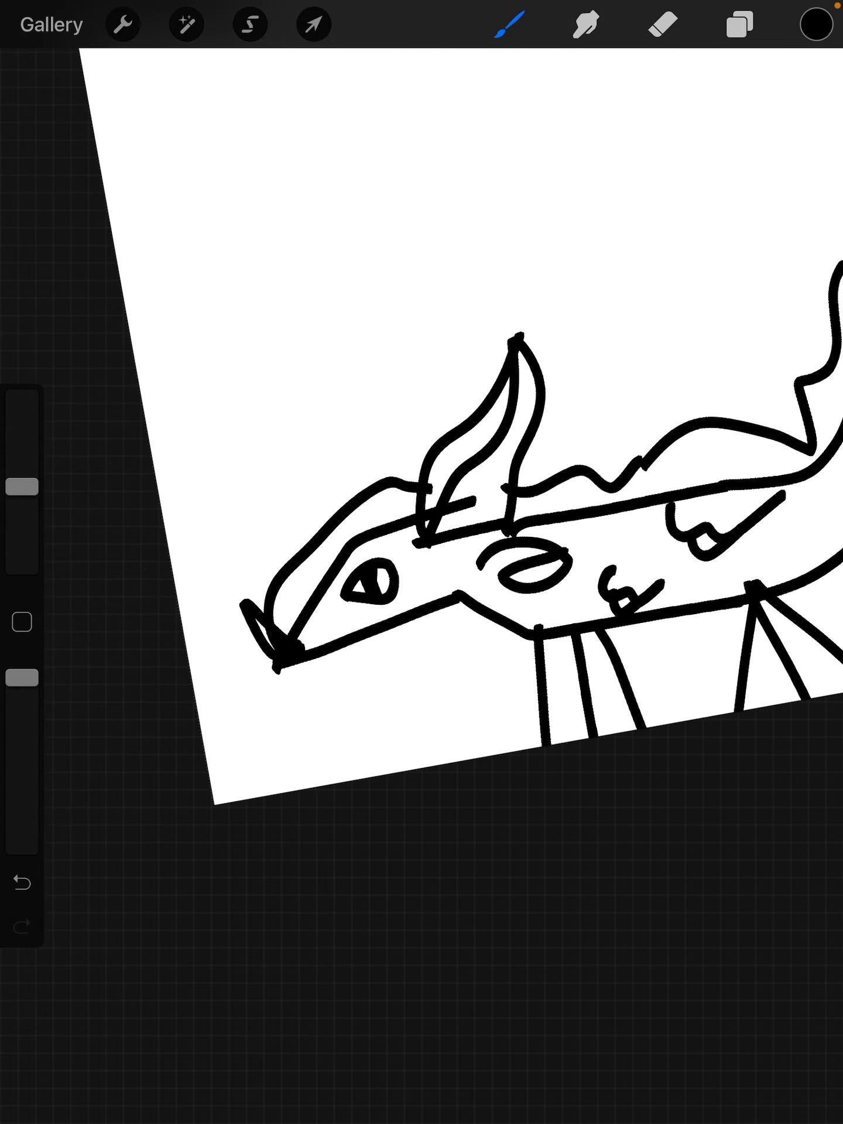
Step: Erase the old tail end with a smaller Eraser
{"action": "left_click", "coordinate": [663, 24]}
{"action": "scroll", "coordinate": [421, 561], "scroll_direction": "up", "scroll_amount": 5}
{"action": "left_click_drag", "start_coordinate": [22, 486], "coordinate": [22, 531]}
{"action": "mouse_move", "coordinate": [381, 755]}
{"action": "left_mouse_down"}
{"action": "mouse_move", "coordinate": [527, 567]}
{"action": "mouse_move", "coordinate": [562, 293]}
{"action": "mouse_move", "coordinate": [246, 410]}
{"action": "mouse_move", "coordinate": [246, 562]}
{"action": "left_mouse_up"}
Step: Draw a hooked tail spike and join the tail line up to it
{"action": "left_click", "coordinate": [509, 24]}
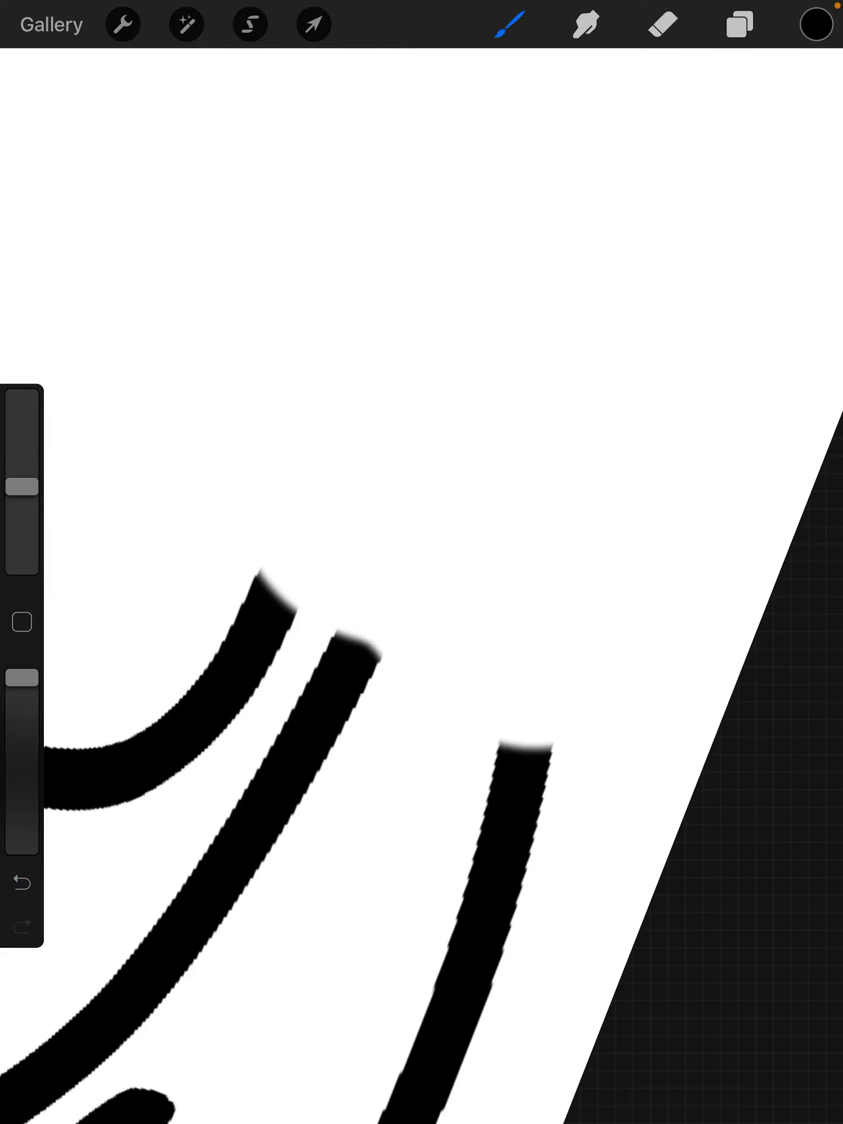
{"action": "mouse_move", "coordinate": [357, 661]}
{"action": "left_mouse_down"}
{"action": "mouse_move", "coordinate": [360, 623]}
{"action": "mouse_move", "coordinate": [246, 251]}
{"action": "mouse_move", "coordinate": [521, 319]}
{"action": "mouse_move", "coordinate": [699, 140]}
{"action": "mouse_move", "coordinate": [591, 451]}
{"action": "mouse_move", "coordinate": [518, 752]}
{"action": "mouse_move", "coordinate": [492, 740]}
{"action": "left_mouse_up"}
{"action": "left_click_drag", "start_coordinate": [410, 526], "coordinate": [485, 585]}
{"action": "left_click_drag", "start_coordinate": [357, 591], "coordinate": [337, 447]}
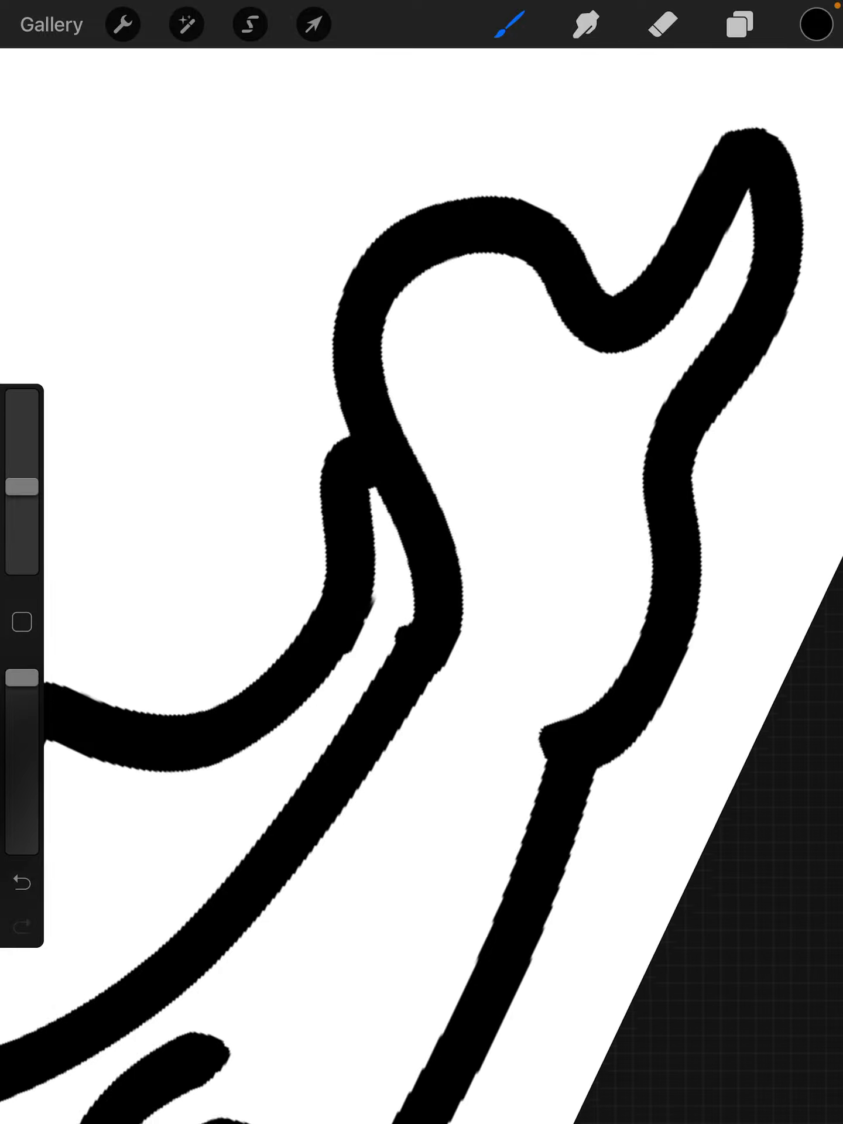
{"action": "scroll", "coordinate": [421, 562], "scroll_direction": "down", "scroll_amount": 5}
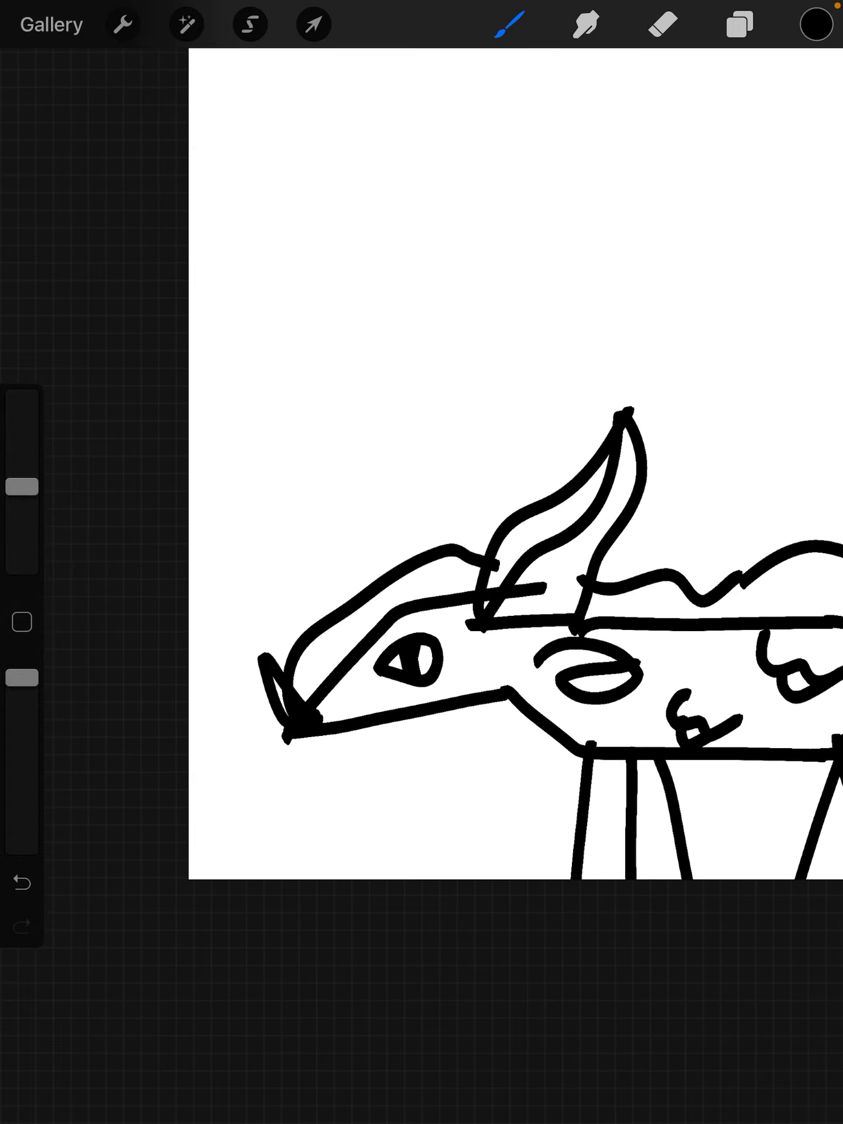
Step: Draw a short mouth line below the dragon's eye
{"action": "scroll", "coordinate": [322, 732], "scroll_direction": "up", "scroll_amount": 5}
{"action": "left_click_drag", "start_coordinate": [307, 673], "coordinate": [386, 597]}
{"action": "scroll", "coordinate": [421, 562], "scroll_direction": "up", "scroll_amount": 2}
{"action": "scroll", "coordinate": [421, 562], "scroll_direction": "down", "scroll_amount": 3}
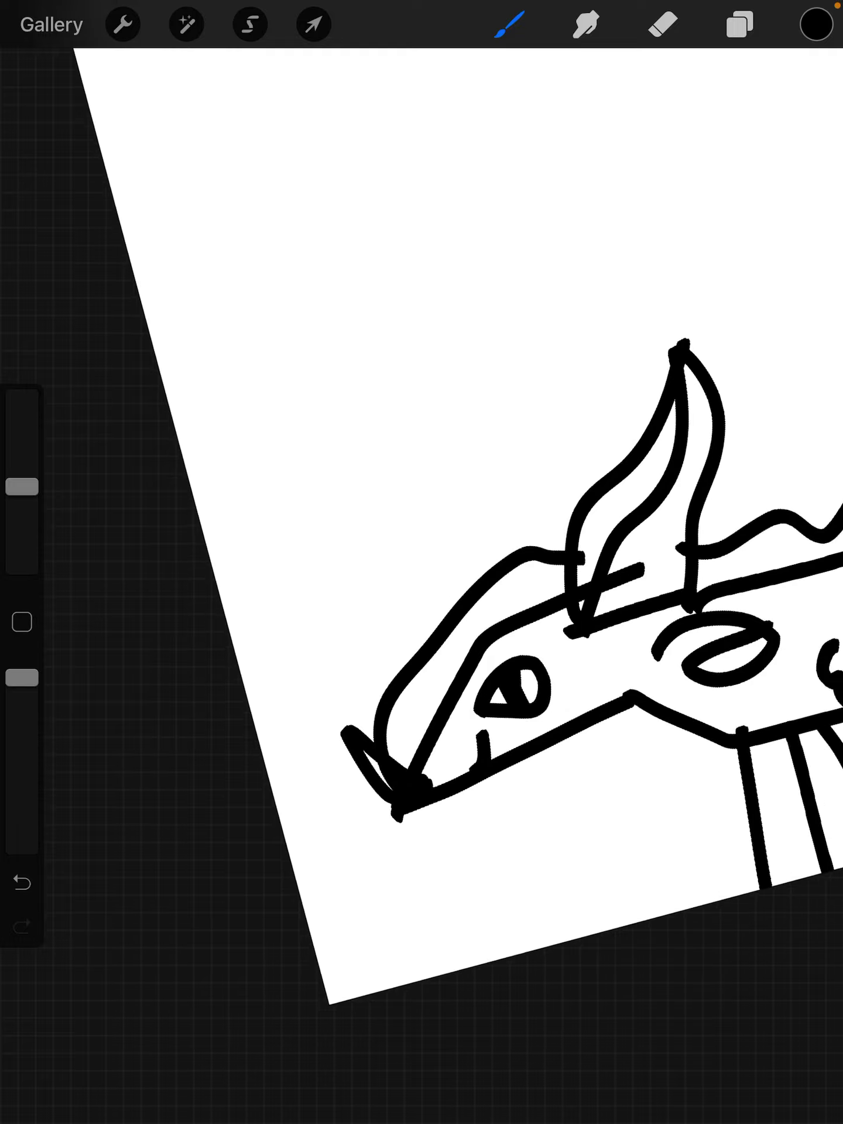
{"action": "scroll", "coordinate": [422, 562], "scroll_direction": "up", "scroll_amount": 3}
{"action": "scroll", "coordinate": [421, 562], "scroll_direction": "down", "scroll_amount": 2}
Step: Draw an oval above the head, undo the cross strokes, and add a line from it
{"action": "scroll", "coordinate": [421, 562], "scroll_direction": "left", "scroll_amount": 3}
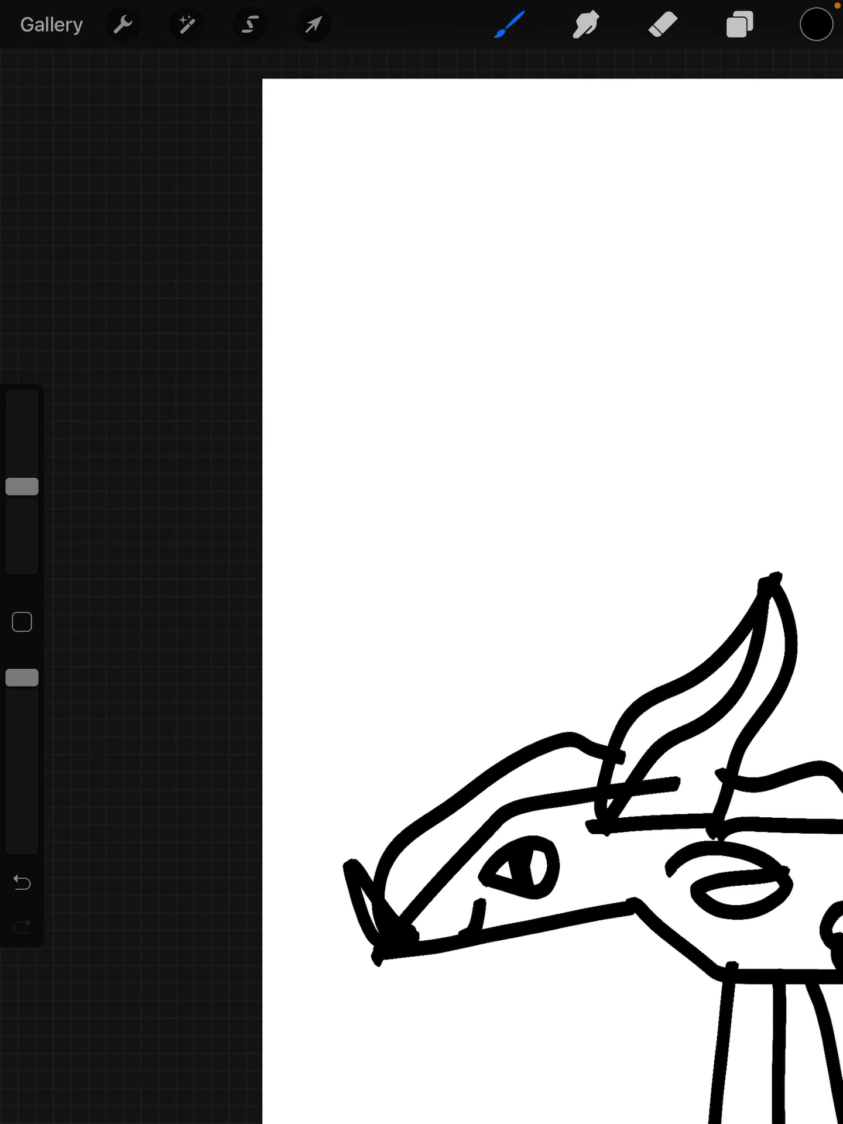
{"action": "mouse_move", "coordinate": [506, 559]}
{"action": "left_mouse_down"}
{"action": "mouse_move", "coordinate": [491, 451]}
{"action": "mouse_move", "coordinate": [480, 574]}
{"action": "mouse_move", "coordinate": [584, 578]}
{"action": "left_mouse_up"}
{"action": "scroll", "coordinate": [421, 561], "scroll_direction": "down", "scroll_amount": 3}
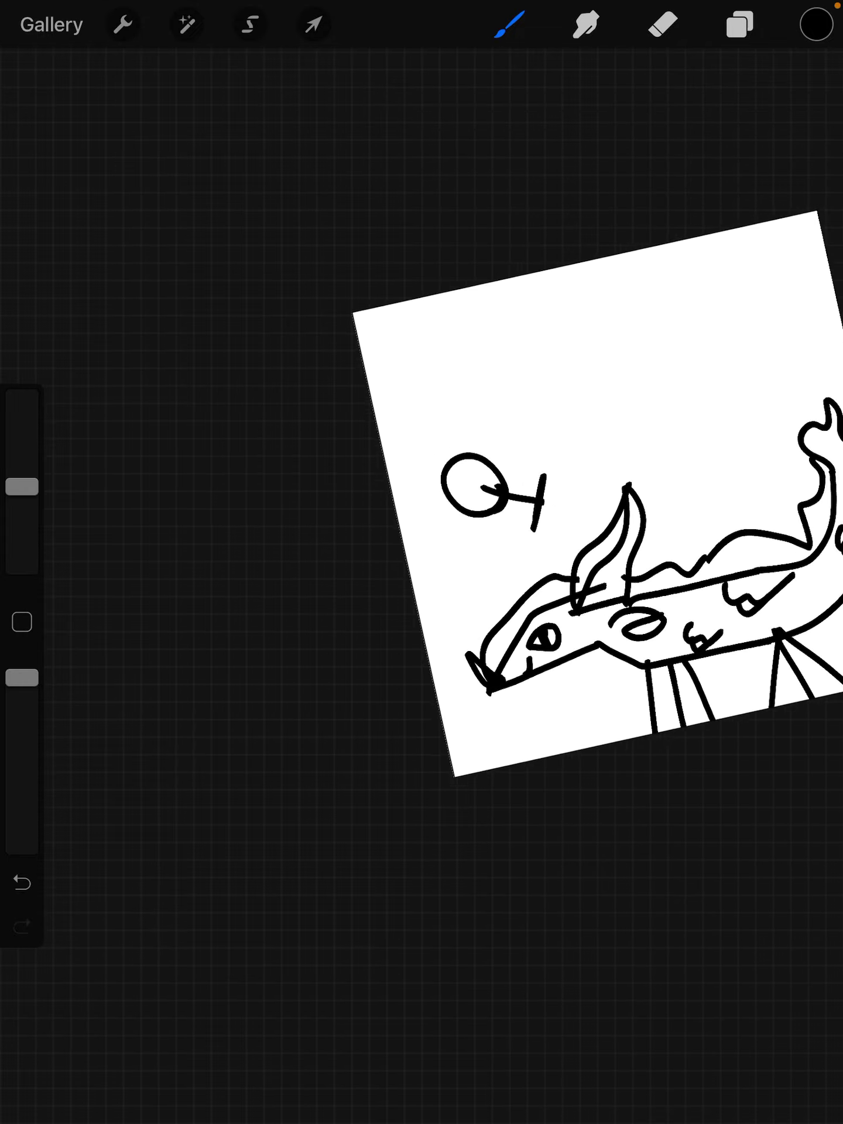
{"action": "scroll", "coordinate": [422, 562], "scroll_direction": "up", "scroll_amount": 3}
{"action": "key", "text": "ctrl+z"}
{"action": "key", "text": "ctrl+z"}
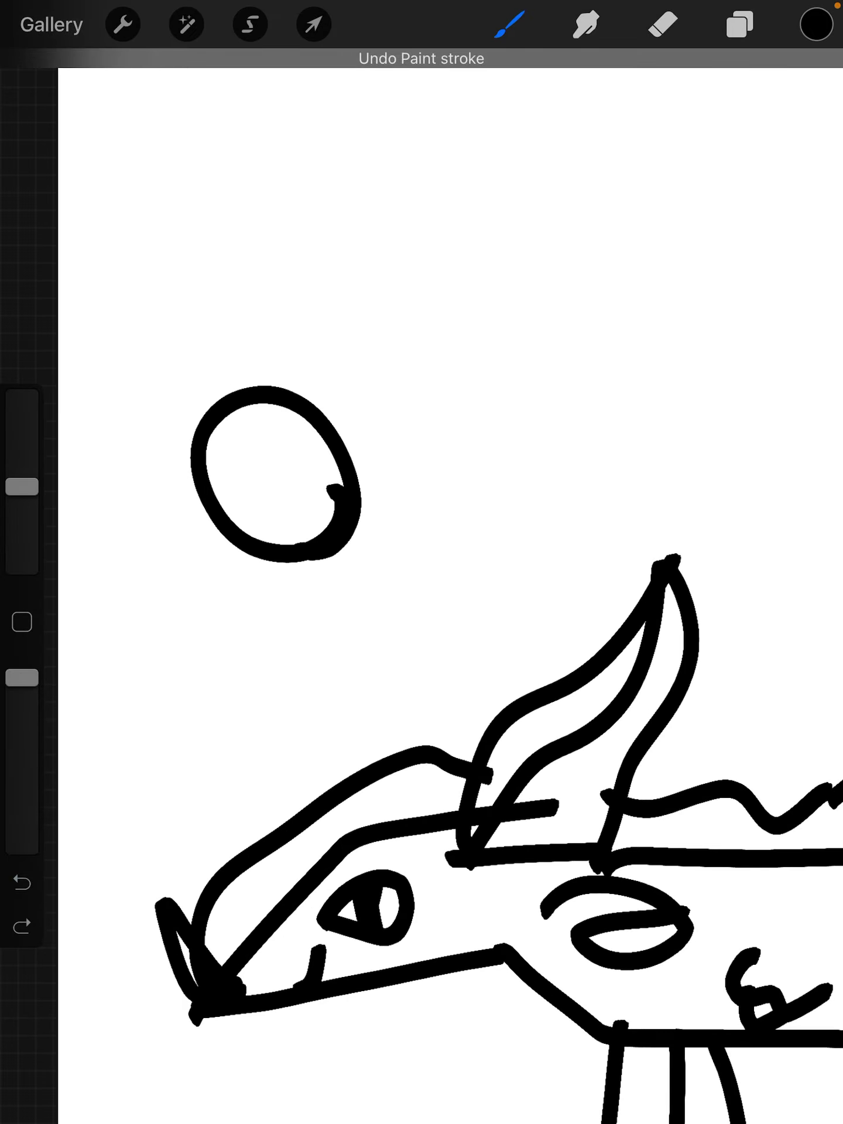
{"action": "left_click_drag", "start_coordinate": [297, 494], "coordinate": [475, 526]}
Step: Undo the oval and cross strokes above the dragon's head
{"action": "left_click_drag", "start_coordinate": [422, 562], "coordinate": [480, 515]}
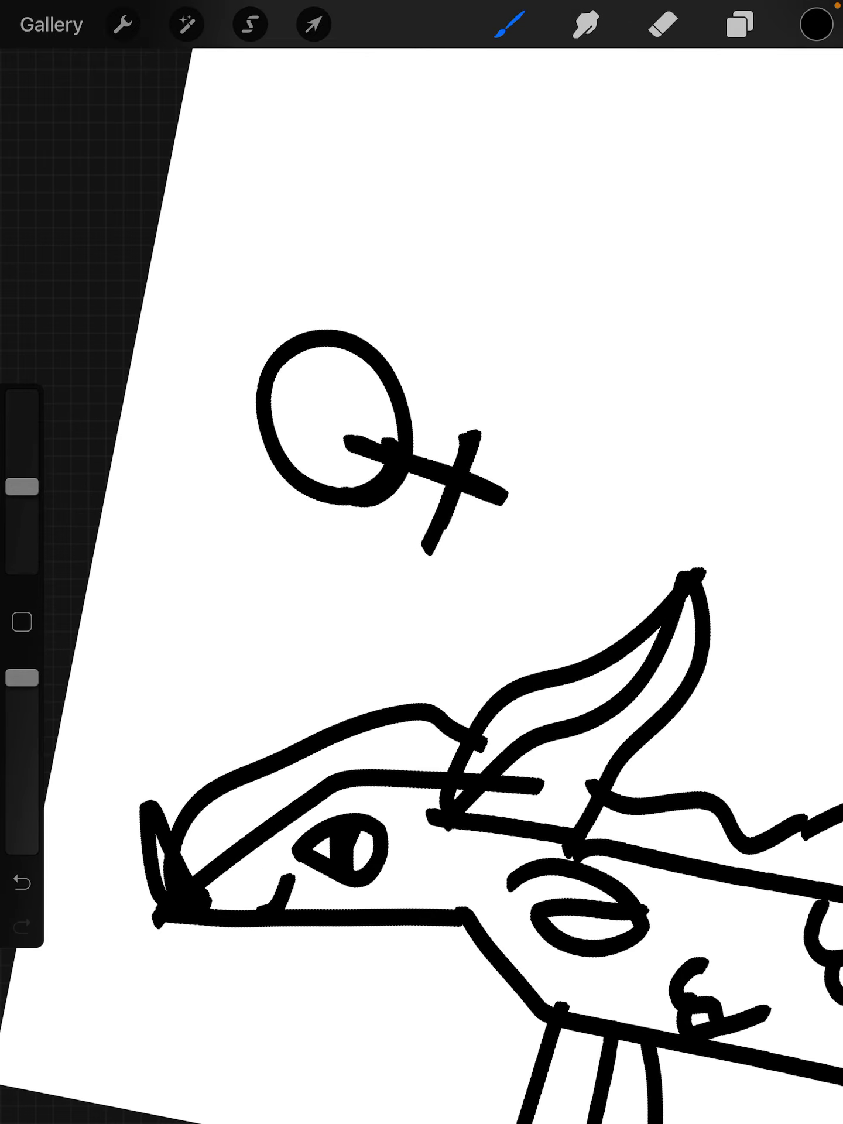
{"action": "key", "text": "ctrl+z"}
{"action": "key", "text": "ctrl+z"}
{"action": "key", "text": "ctrl+z"}
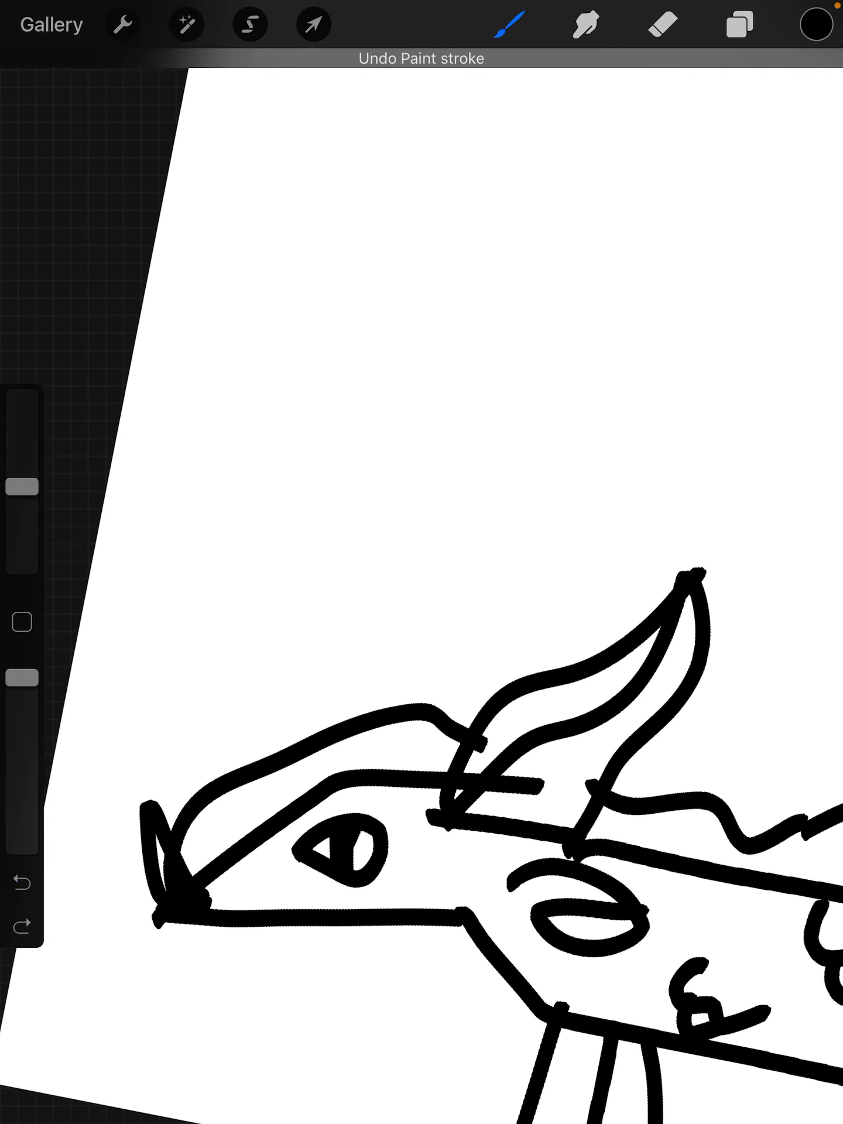
{"action": "key", "text": "ctrl+shift+z"}
{"action": "scroll", "coordinate": [421, 562], "scroll_direction": "down", "scroll_amount": 5}
{"action": "mouse_move", "coordinate": [421, 562]}
{"action": "left_mouse_down"}
{"action": "mouse_move", "coordinate": [533, 603]}
{"action": "mouse_move", "coordinate": [421, 562]}
{"action": "mouse_move", "coordinate": [445, 526]}
{"action": "mouse_move", "coordinate": [468, 527]}
{"action": "left_mouse_up"}
{"action": "key", "text": "ctrl+z"}
Step: Zoom in on the tail and draw a short band where the spike meets it
{"action": "scroll", "coordinate": [421, 561], "scroll_direction": "up", "scroll_amount": 5}
{"action": "scroll", "coordinate": [421, 562], "scroll_direction": "down", "scroll_amount": 3}
{"action": "scroll", "coordinate": [421, 562], "scroll_direction": "down", "scroll_amount": 1}
{"action": "scroll", "coordinate": [421, 562], "scroll_direction": "up", "scroll_amount": 3}
{"action": "scroll", "coordinate": [421, 562], "scroll_direction": "down", "scroll_amount": 1}
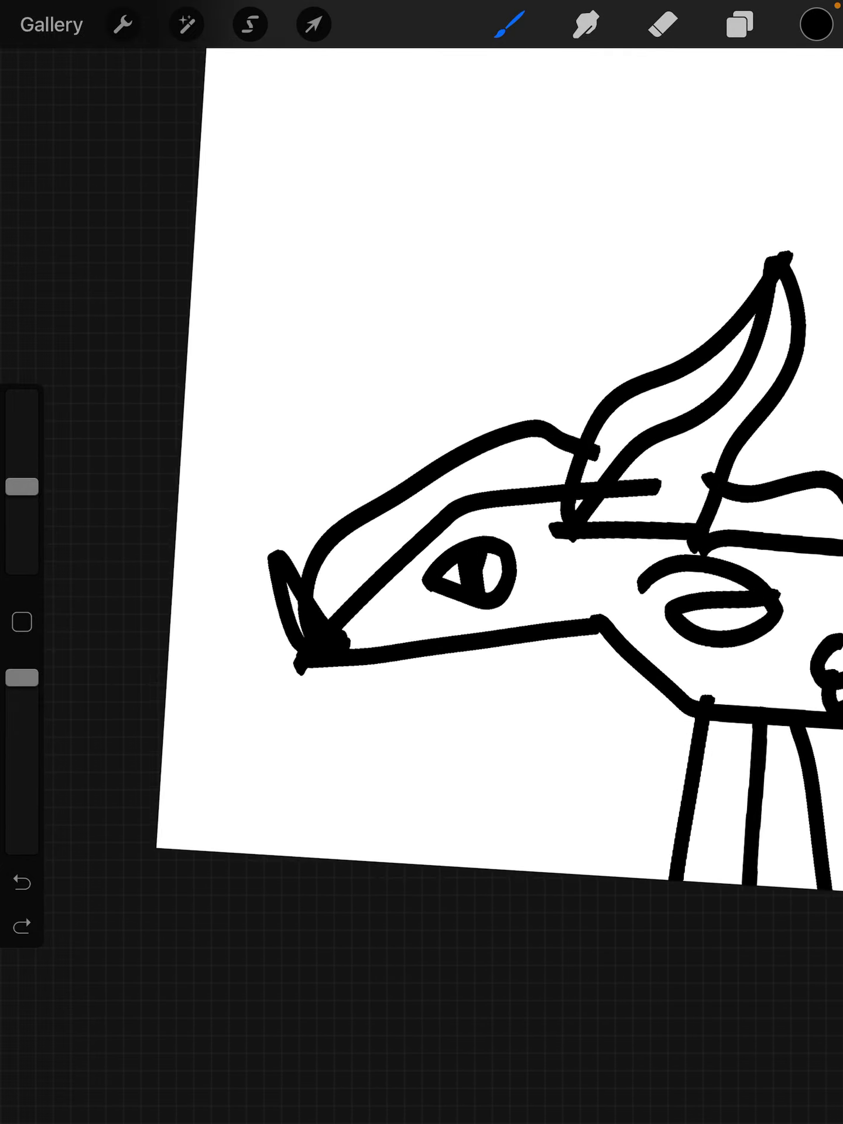
{"action": "scroll", "coordinate": [421, 561], "scroll_direction": "up", "scroll_amount": 3}
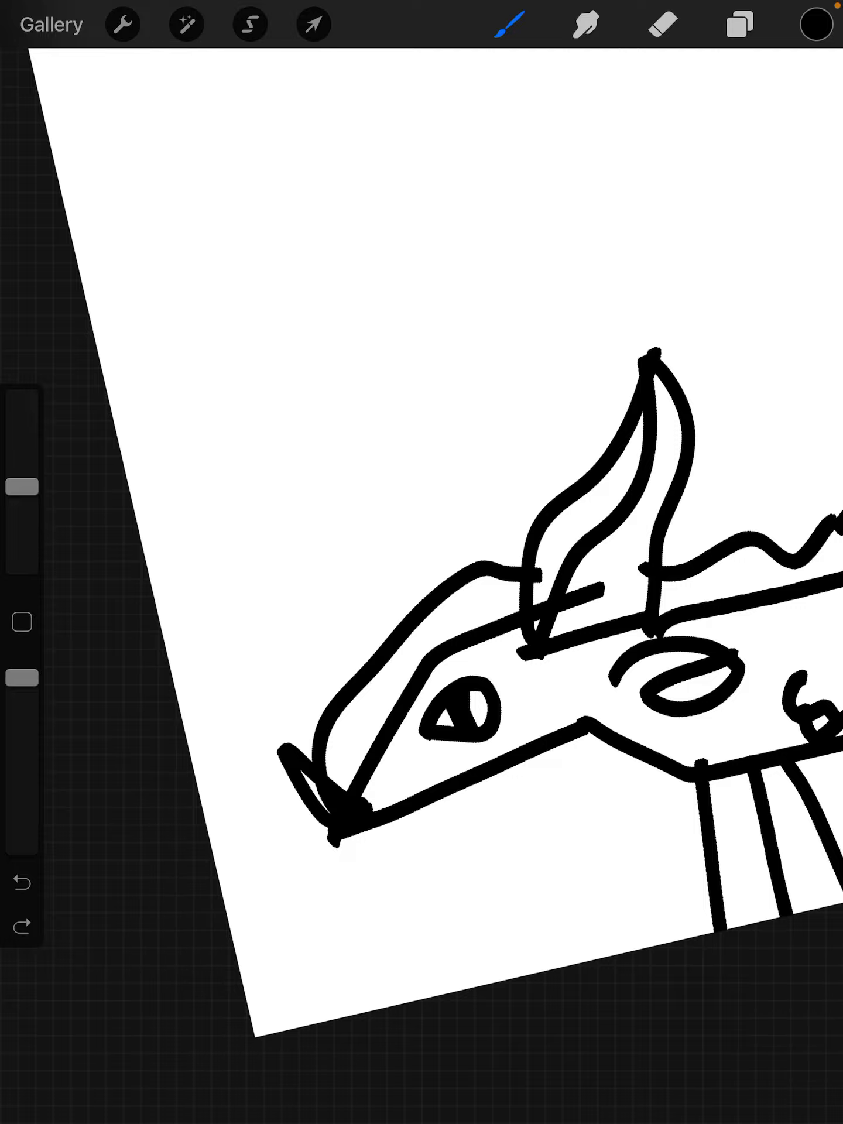
{"action": "left_click_drag", "start_coordinate": [421, 562], "coordinate": [468, 410]}
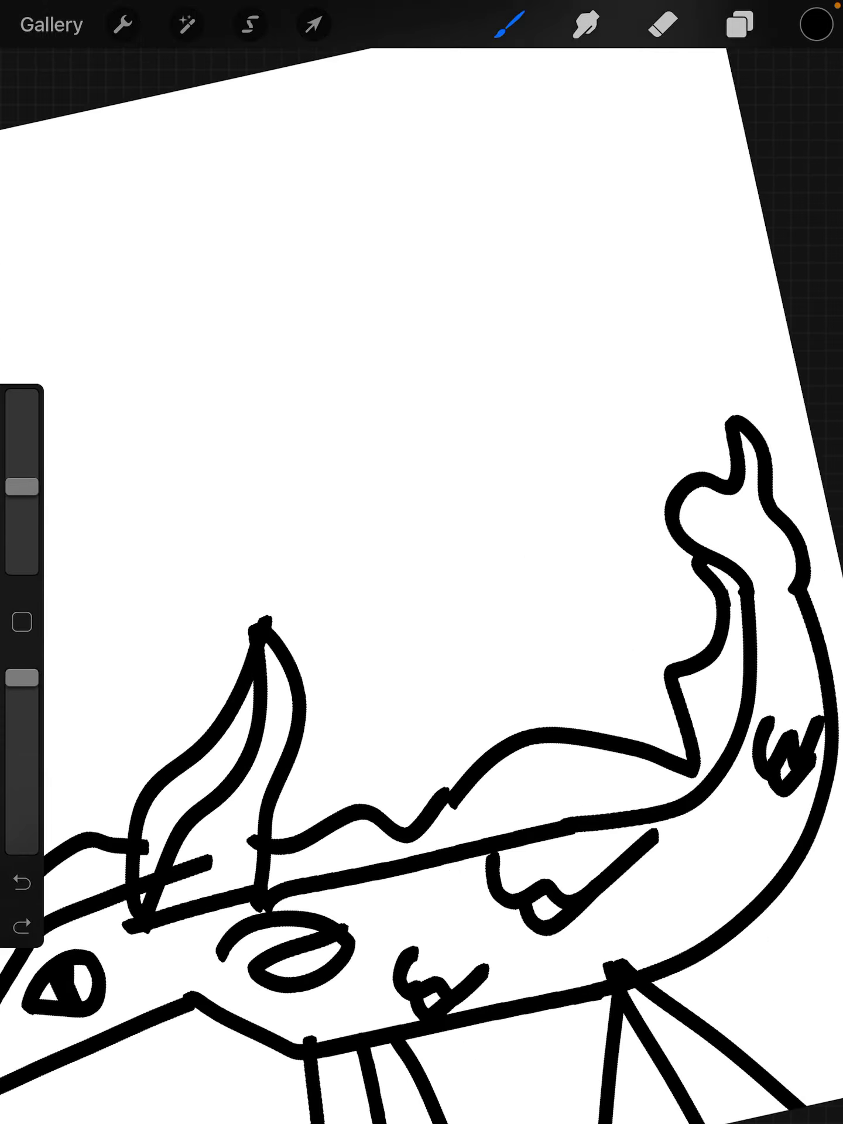
{"action": "left_click_drag", "start_coordinate": [422, 561], "coordinate": [409, 585]}
{"action": "scroll", "coordinate": [421, 561], "scroll_direction": "up", "scroll_amount": 3}
{"action": "scroll", "coordinate": [644, 585], "scroll_direction": "up", "scroll_amount": 3}
{"action": "left_click_drag", "start_coordinate": [537, 603], "coordinate": [586, 650]}
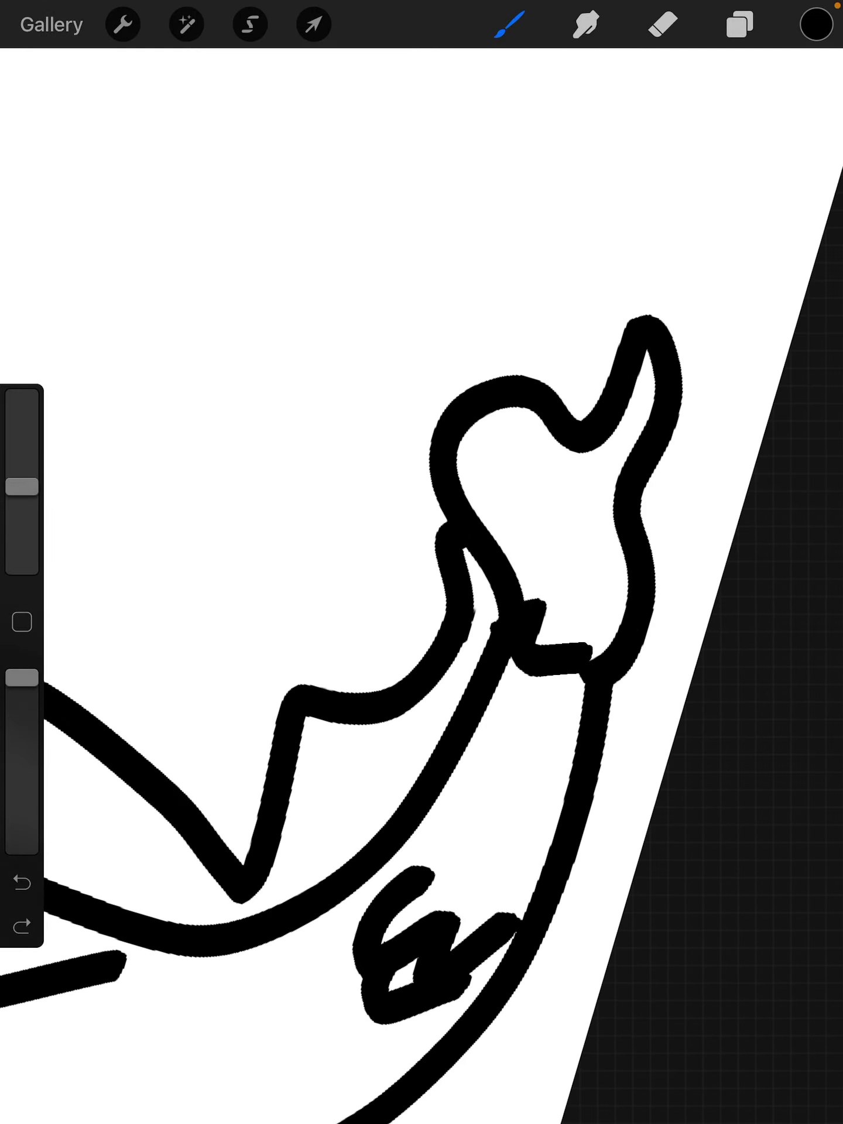
Step: Scroll and zoom around the canvas to review the finished outline
{"action": "scroll", "coordinate": [421, 562], "scroll_direction": "down", "scroll_amount": 5}
{"action": "scroll", "coordinate": [421, 562], "scroll_direction": "up", "scroll_amount": 1}
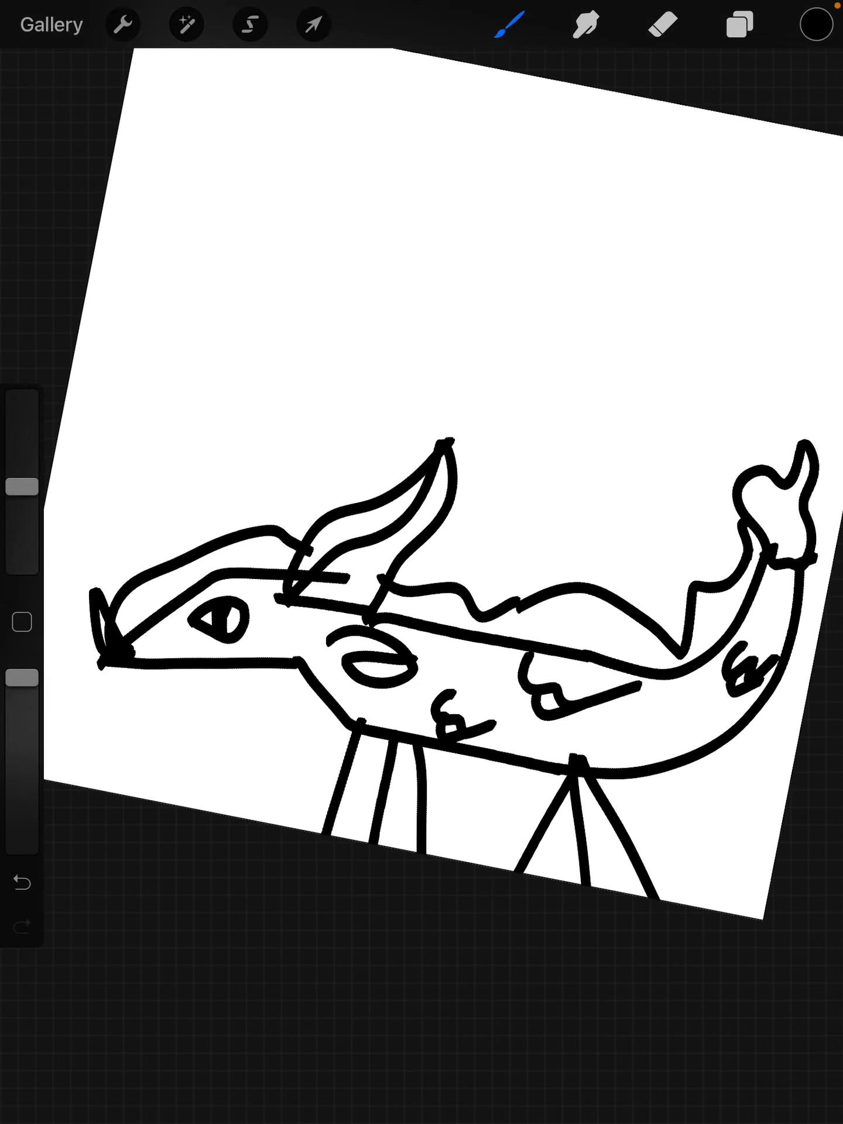
{"action": "scroll", "coordinate": [422, 562], "scroll_direction": "up", "scroll_amount": 3}
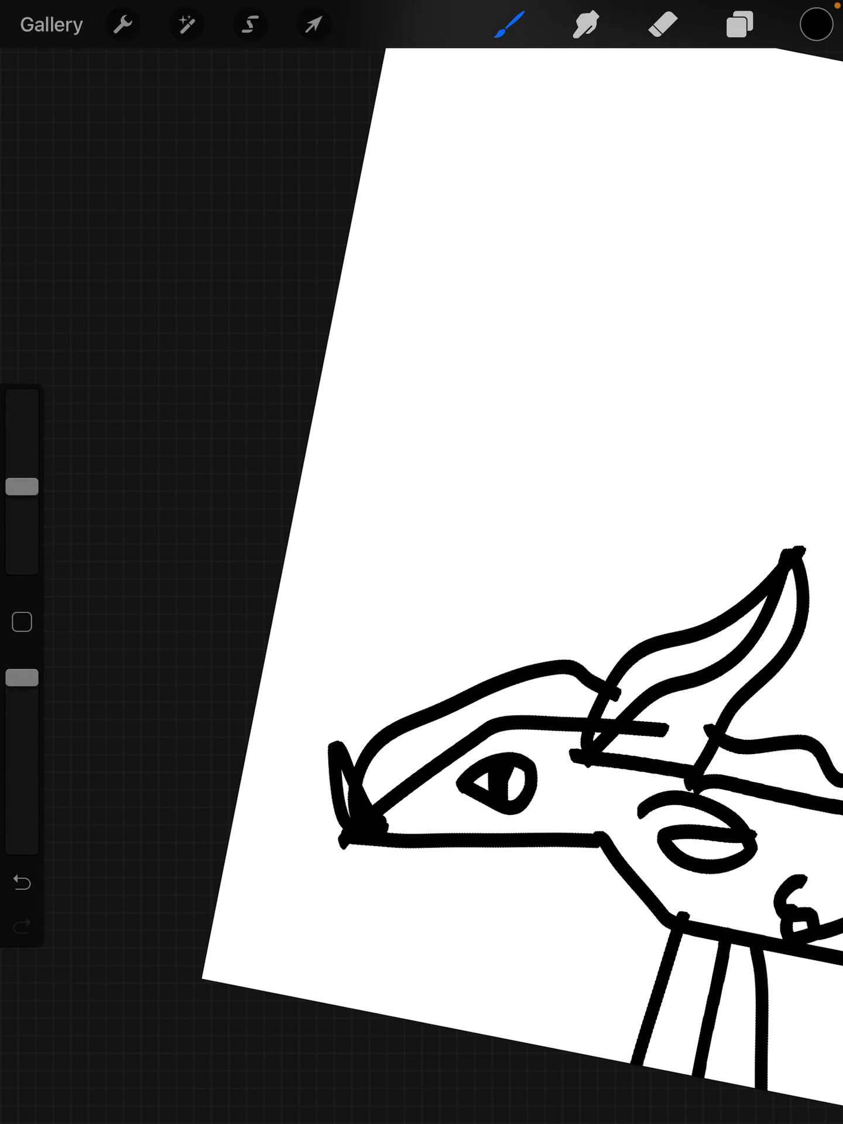
{"action": "scroll", "coordinate": [422, 562], "scroll_direction": "down", "scroll_amount": 3}
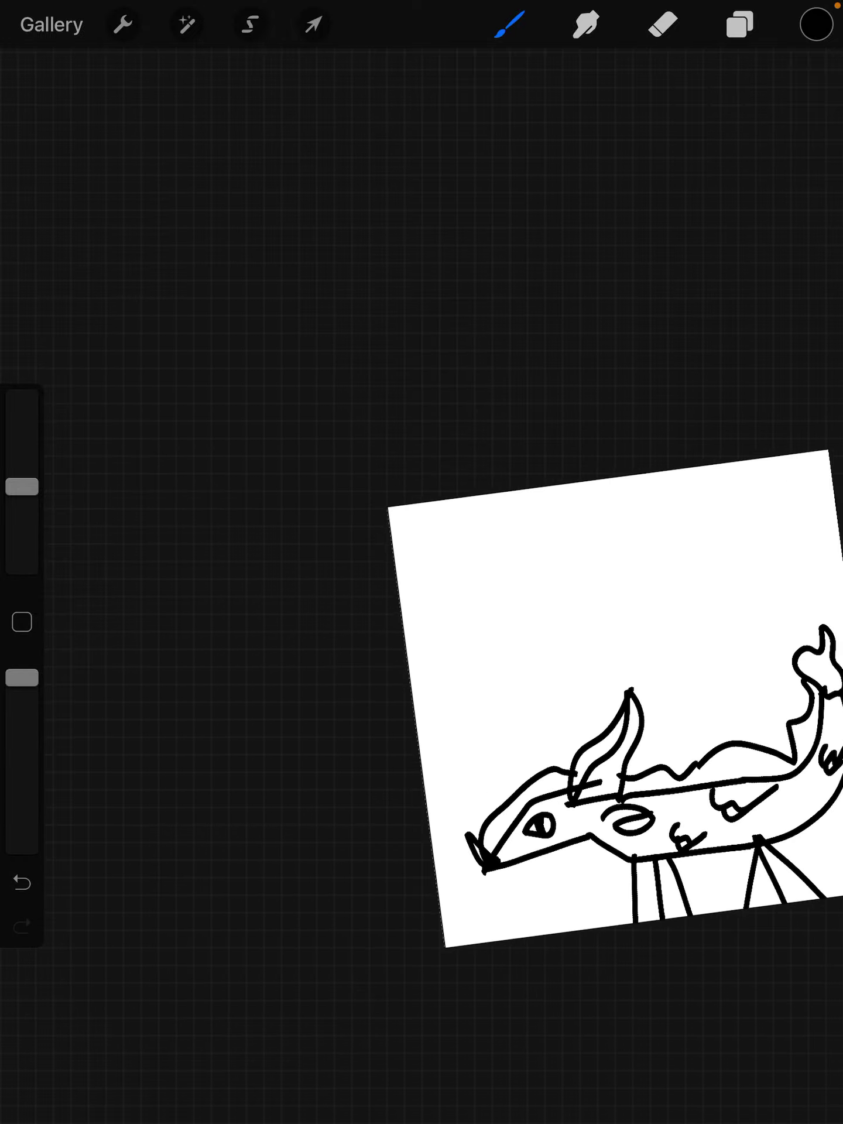
{"action": "scroll", "coordinate": [421, 562], "scroll_direction": "up", "scroll_amount": 3}
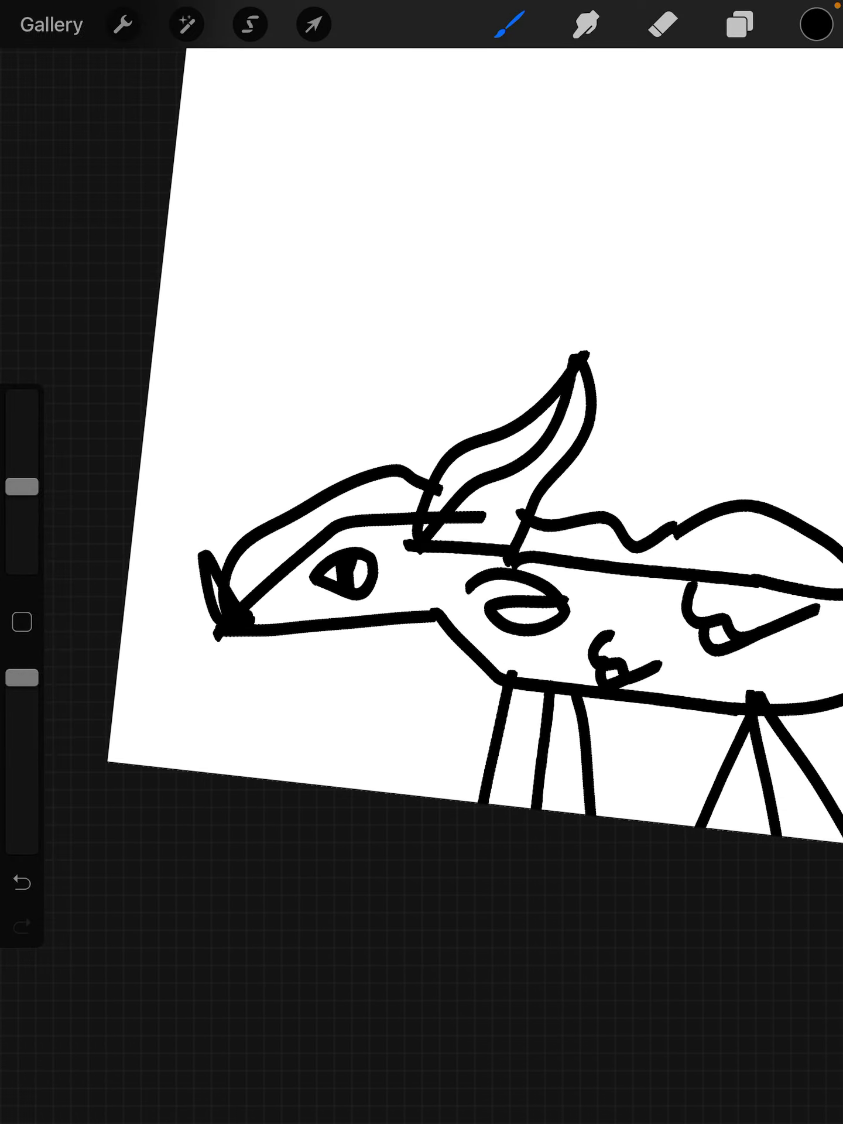
{"action": "scroll", "coordinate": [421, 561], "scroll_direction": "up", "scroll_amount": 5}
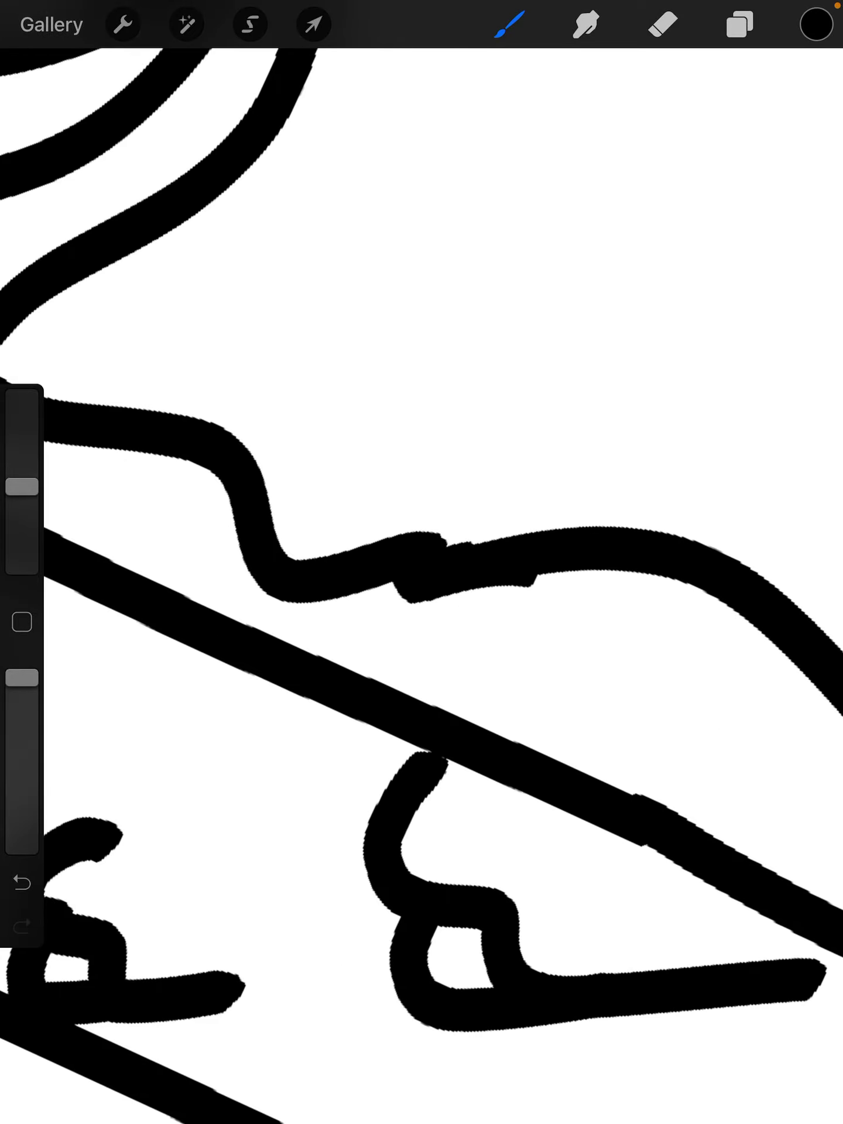
{"action": "scroll", "coordinate": [422, 562], "scroll_direction": "down", "scroll_amount": 3}
{"action": "scroll", "coordinate": [421, 562], "scroll_direction": "down", "scroll_amount": 3}
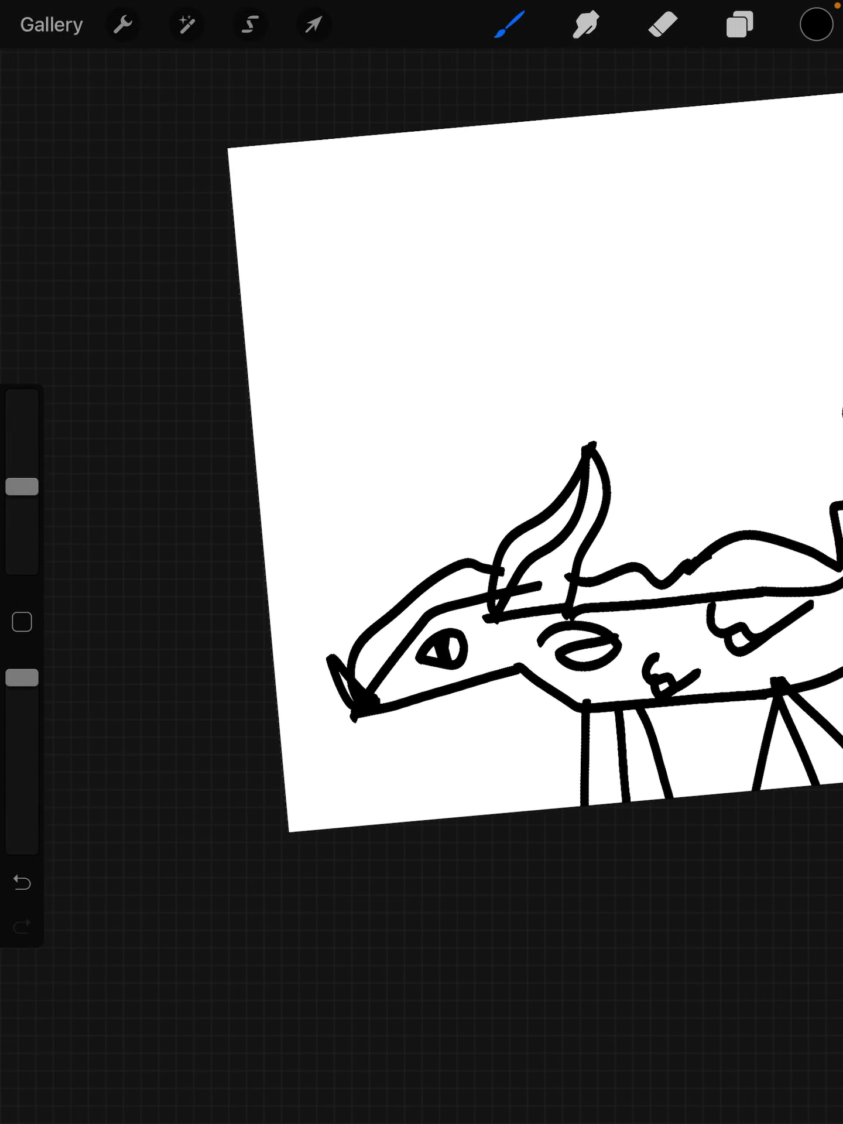
{"action": "scroll", "coordinate": [421, 562], "scroll_direction": "down", "scroll_amount": 3}
{"action": "scroll", "coordinate": [421, 561], "scroll_direction": "left", "scroll_amount": 3}
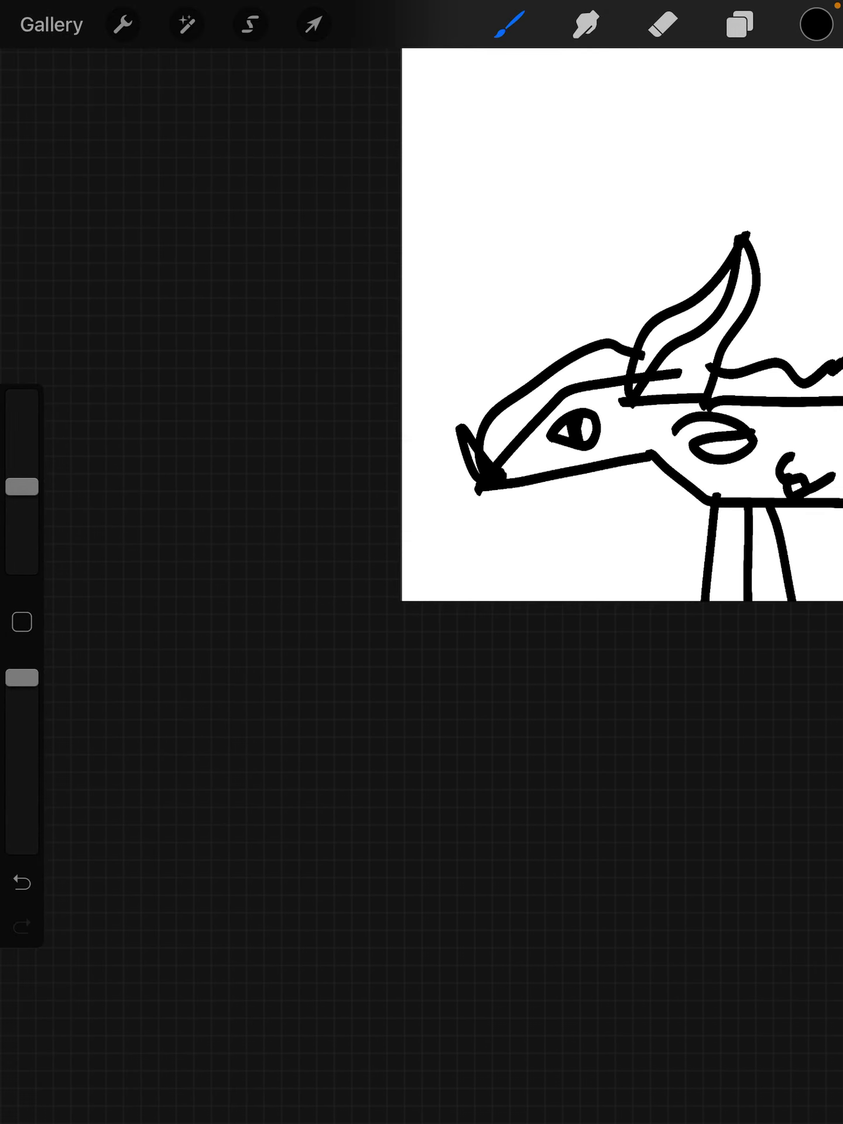
{"action": "scroll", "coordinate": [421, 562], "scroll_direction": "up", "scroll_amount": 3}
Step: Erase a narrow white gap inside the snout spike with a smaller Eraser
{"action": "scroll", "coordinate": [421, 562], "scroll_direction": "up", "scroll_amount": 5}
{"action": "key", "text": "e"}
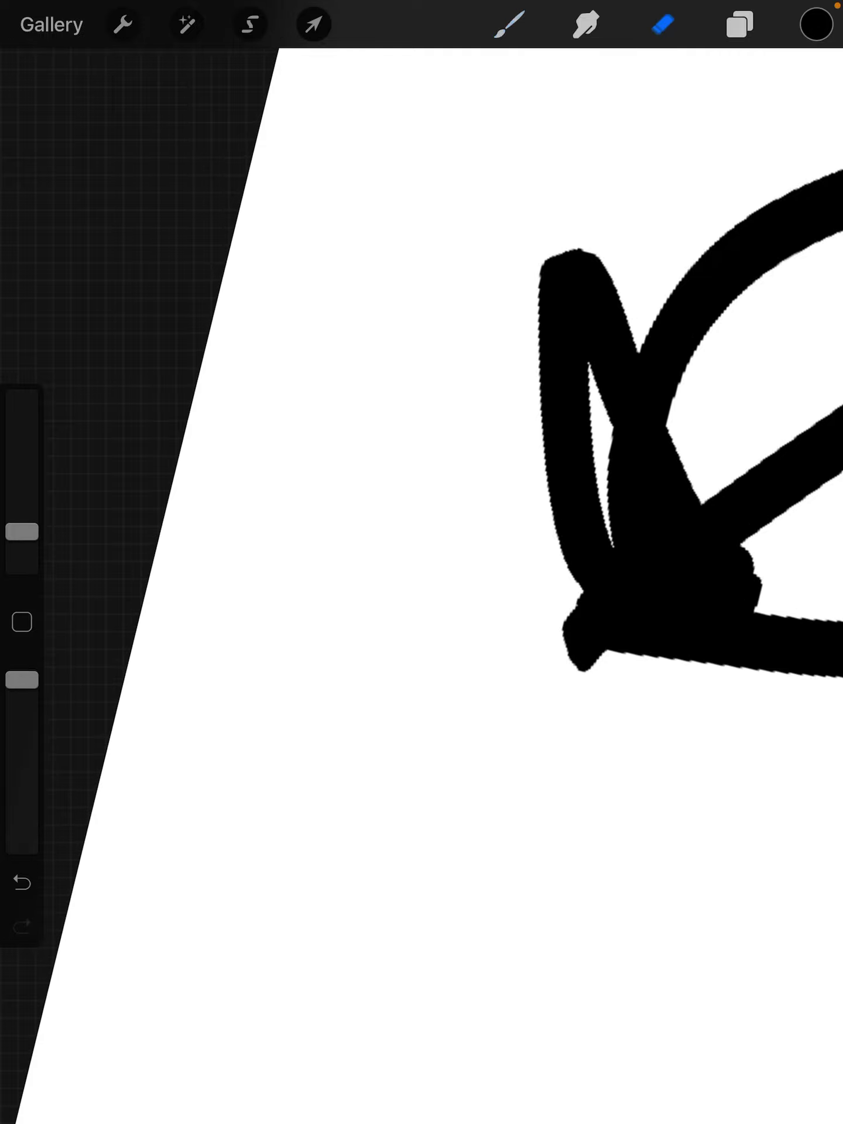
{"action": "left_click_drag", "start_coordinate": [22, 531], "coordinate": [22, 555]}
{"action": "scroll", "coordinate": [421, 562], "scroll_direction": "up", "scroll_amount": 5}
{"action": "mouse_move", "coordinate": [459, 357]}
{"action": "left_mouse_down"}
{"action": "mouse_move", "coordinate": [447, 564]}
{"action": "mouse_move", "coordinate": [403, 556]}
{"action": "mouse_move", "coordinate": [492, 328]}
{"action": "mouse_move", "coordinate": [474, 526]}
{"action": "left_mouse_up"}
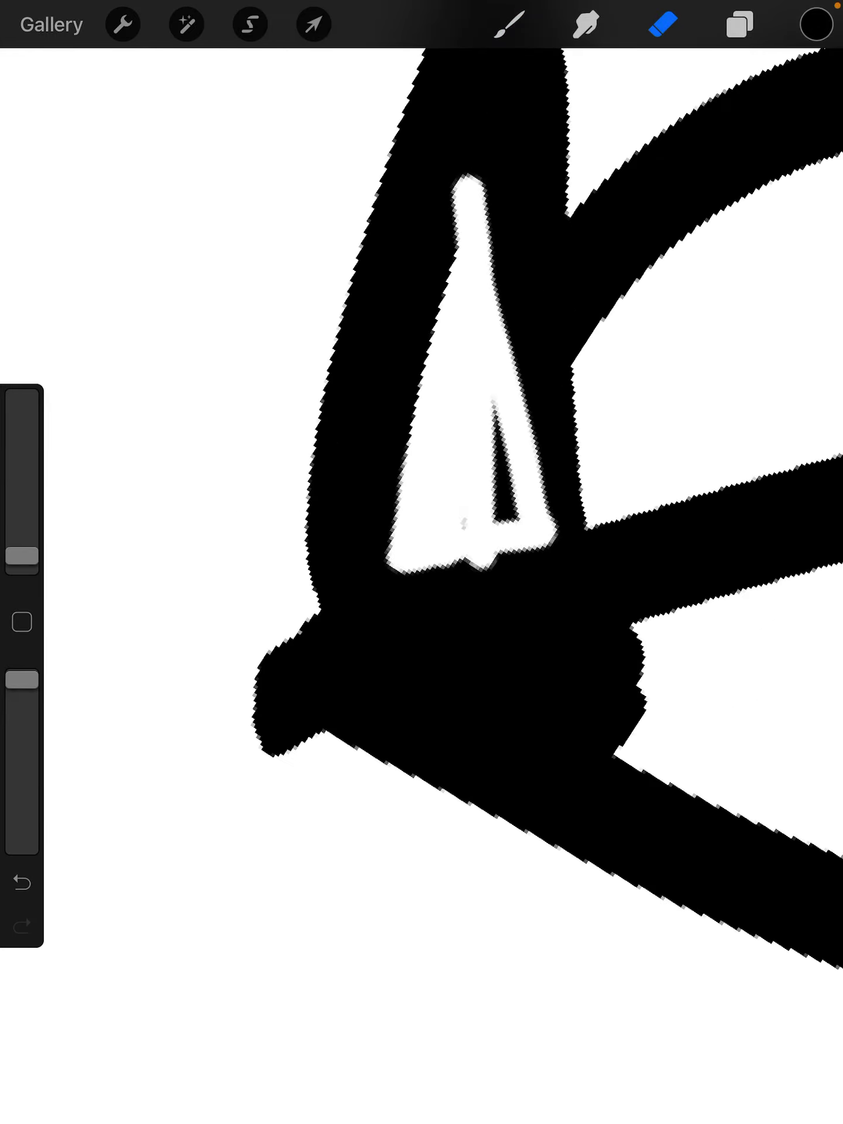
{"action": "left_click_drag", "start_coordinate": [498, 281], "coordinate": [509, 515]}
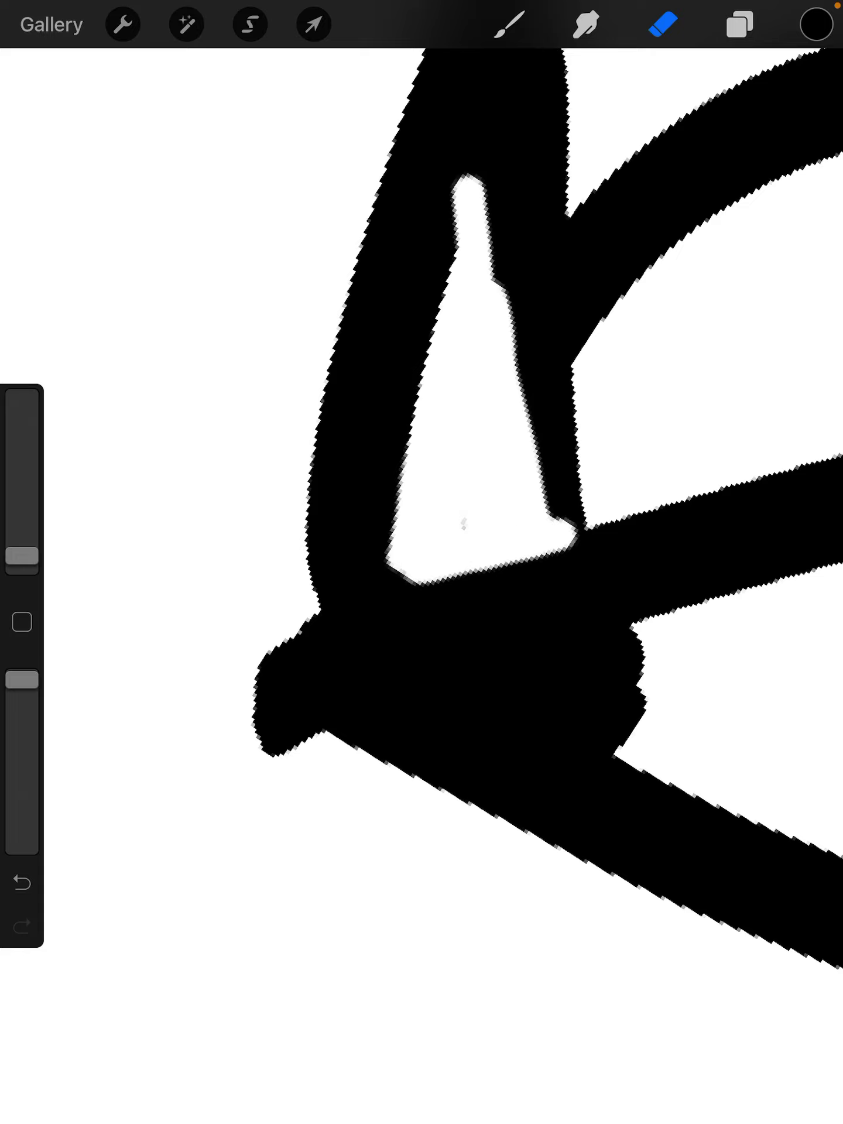
{"action": "mouse_move", "coordinate": [409, 371]}
{"action": "left_mouse_down"}
{"action": "mouse_move", "coordinate": [392, 542]}
{"action": "mouse_move", "coordinate": [485, 105]}
{"action": "mouse_move", "coordinate": [523, 381]}
{"action": "left_mouse_up"}
{"action": "left_click_drag", "start_coordinate": [550, 515], "coordinate": [492, 182]}
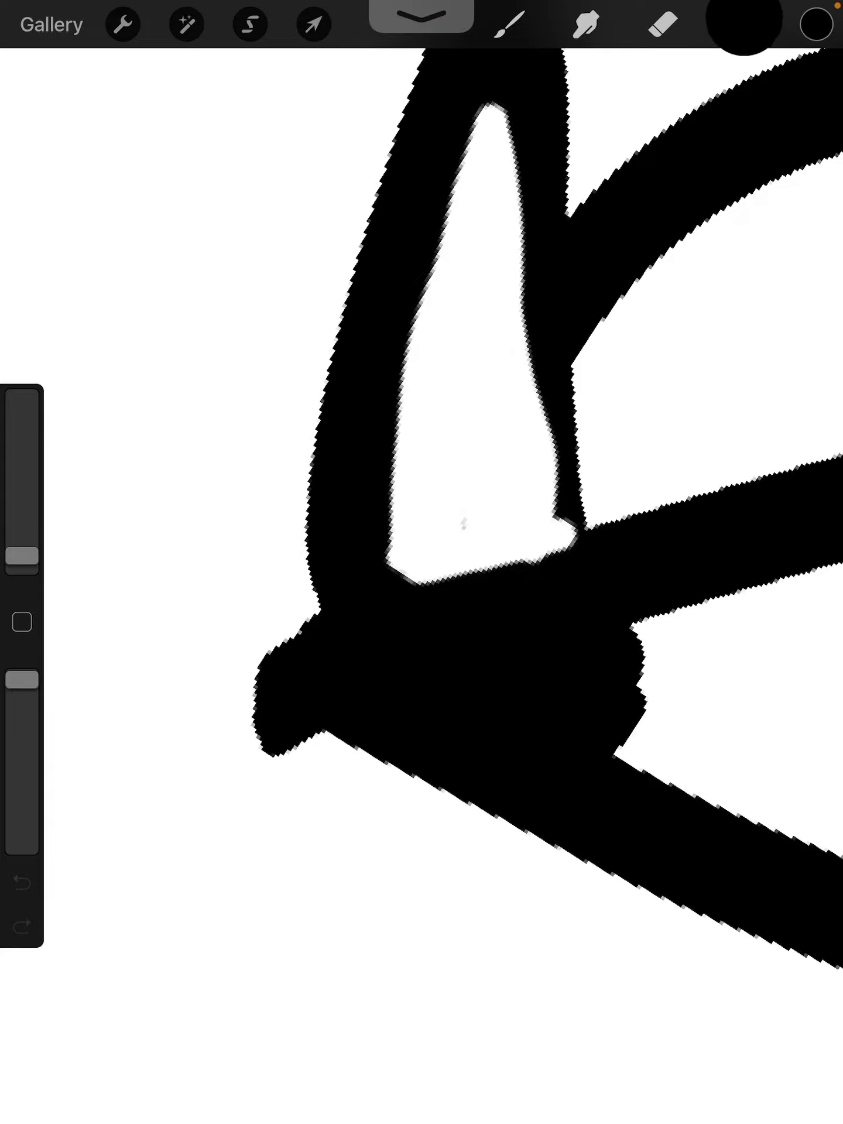
Step: Dismiss the system panel that slid down over the canvas
{"action": "scroll", "coordinate": [422, 562], "scroll_direction": "up", "scroll_amount": 2}
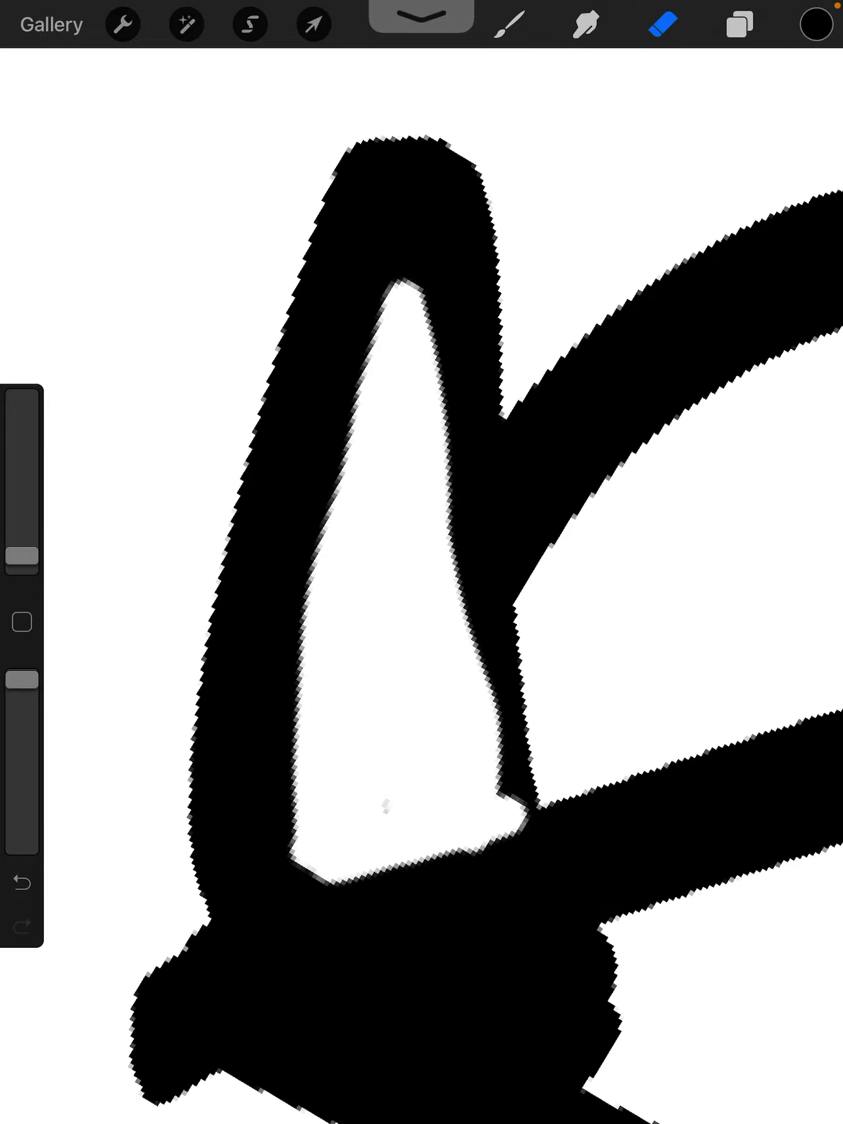
{"action": "left_click_drag", "start_coordinate": [807, 6], "coordinate": [808, 351]}
{"action": "left_click", "coordinate": [234, 586]}
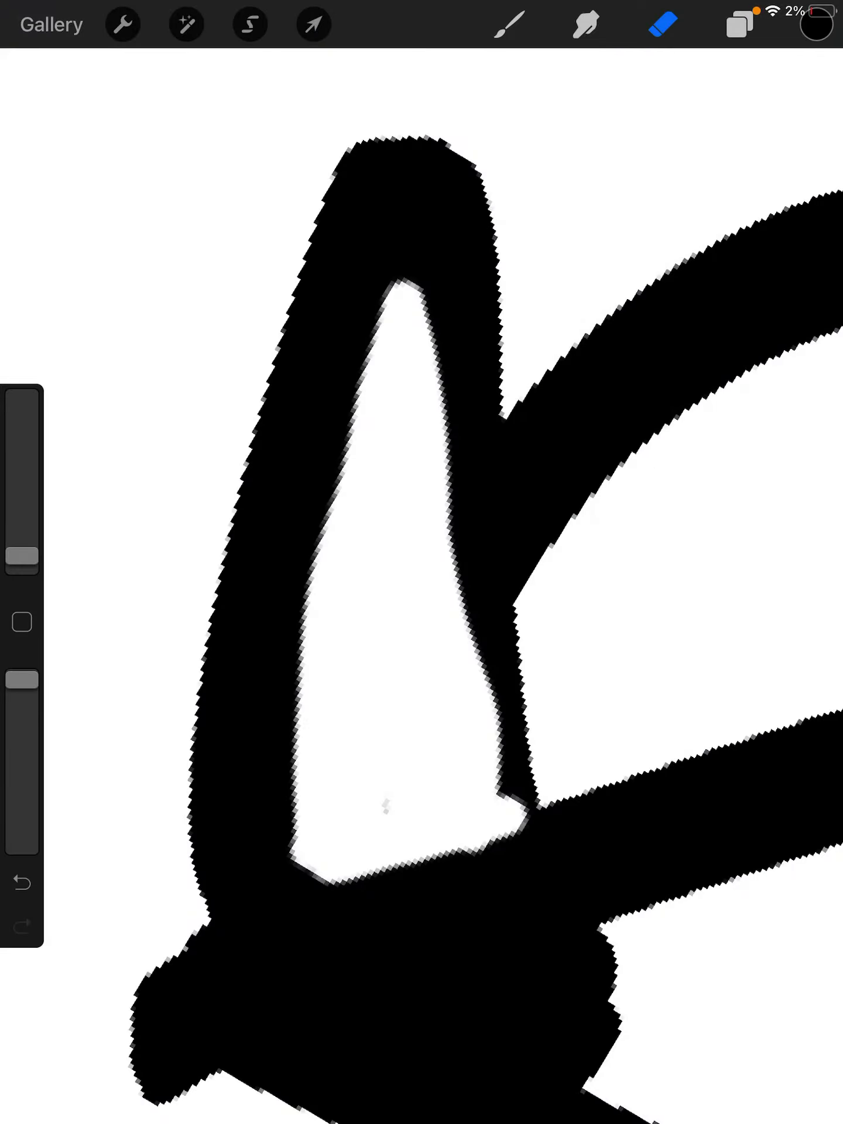
{"action": "scroll", "coordinate": [422, 562], "scroll_direction": "down", "scroll_amount": 5}
{"action": "scroll", "coordinate": [421, 562], "scroll_direction": "up", "scroll_amount": 3}
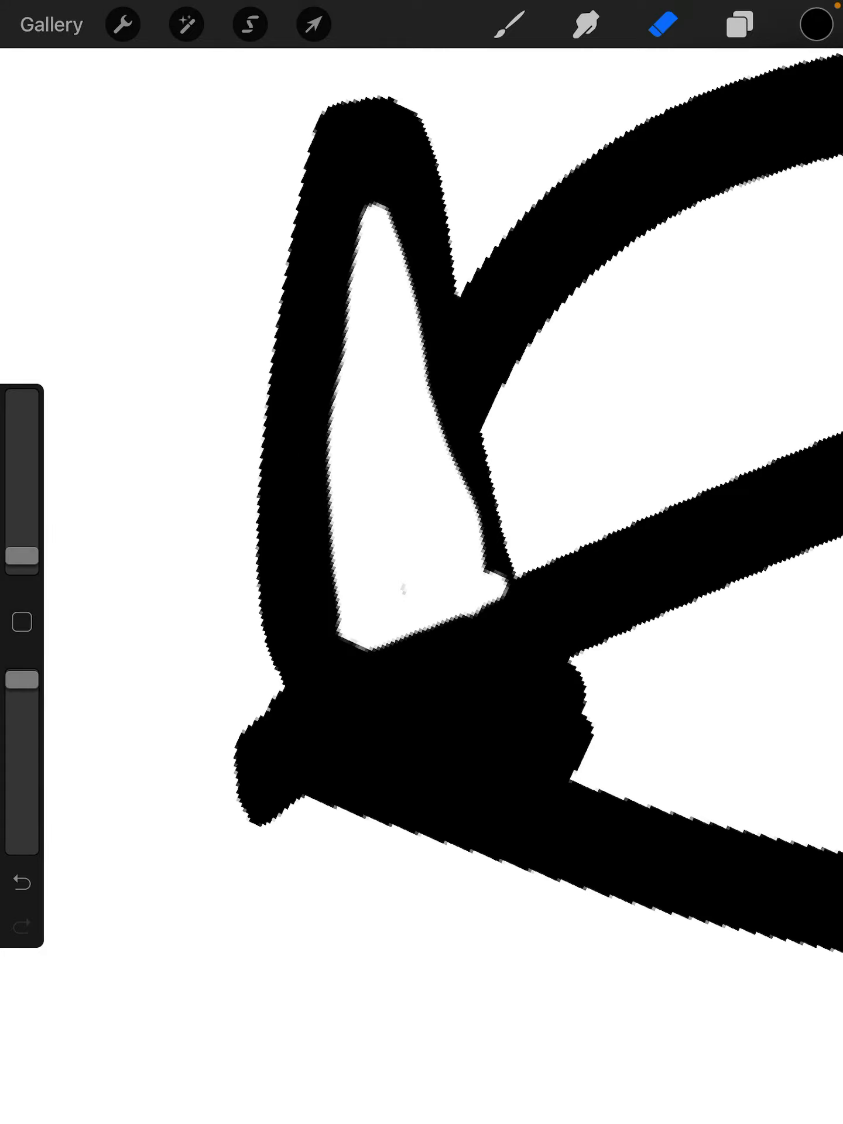
Step: Brush over the spike's inner edges and lower gap, then undo and redo
{"action": "left_click", "coordinate": [509, 25]}
{"action": "mouse_move", "coordinate": [468, 386]}
{"action": "left_mouse_down"}
{"action": "mouse_move", "coordinate": [485, 573]}
{"action": "mouse_move", "coordinate": [468, 614]}
{"action": "left_mouse_up"}
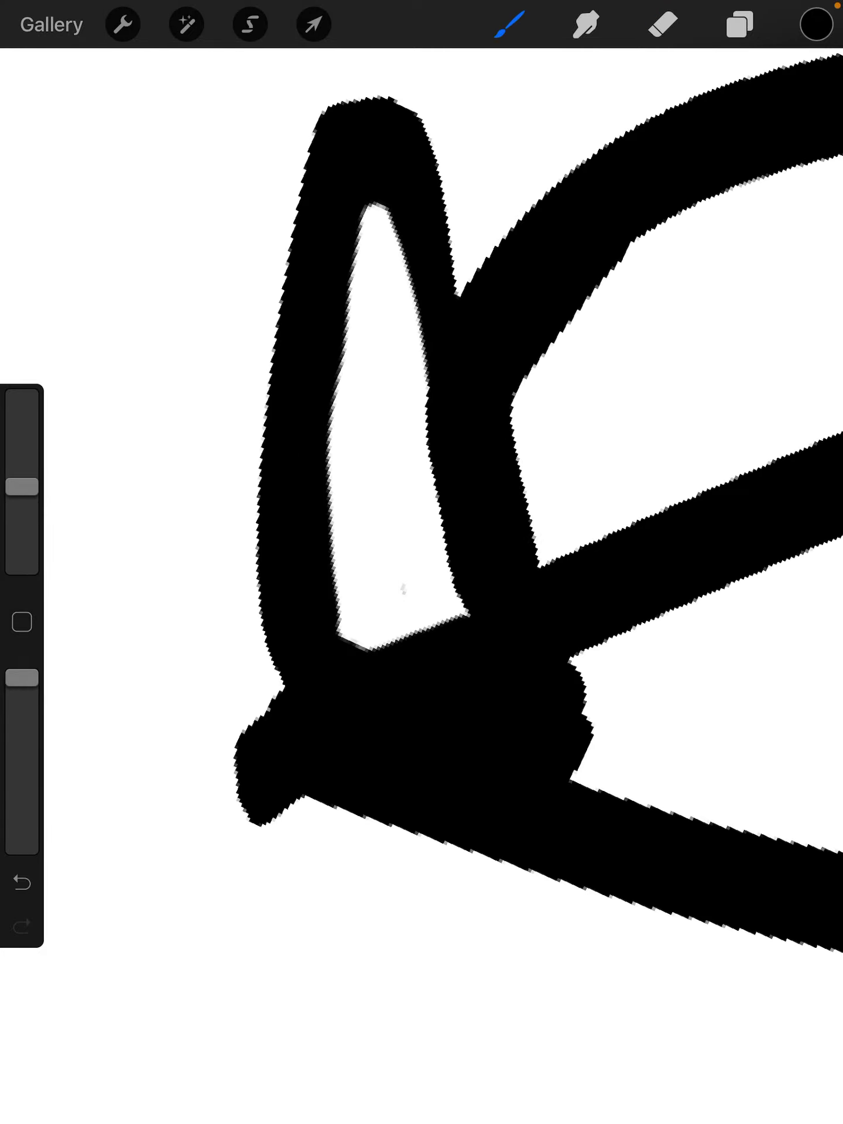
{"action": "left_click_drag", "start_coordinate": [422, 193], "coordinate": [363, 643]}
{"action": "left_click_drag", "start_coordinate": [421, 609], "coordinate": [567, 521]}
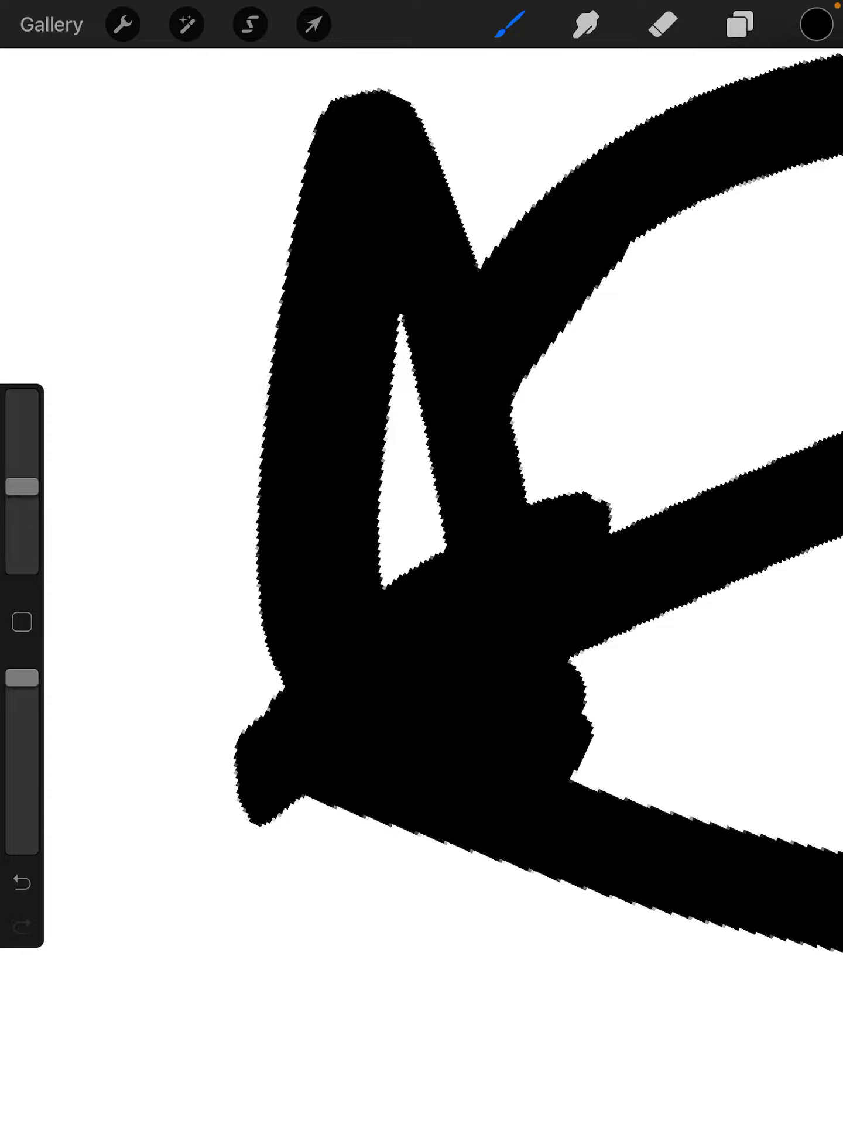
{"action": "left_click", "coordinate": [21, 881]}
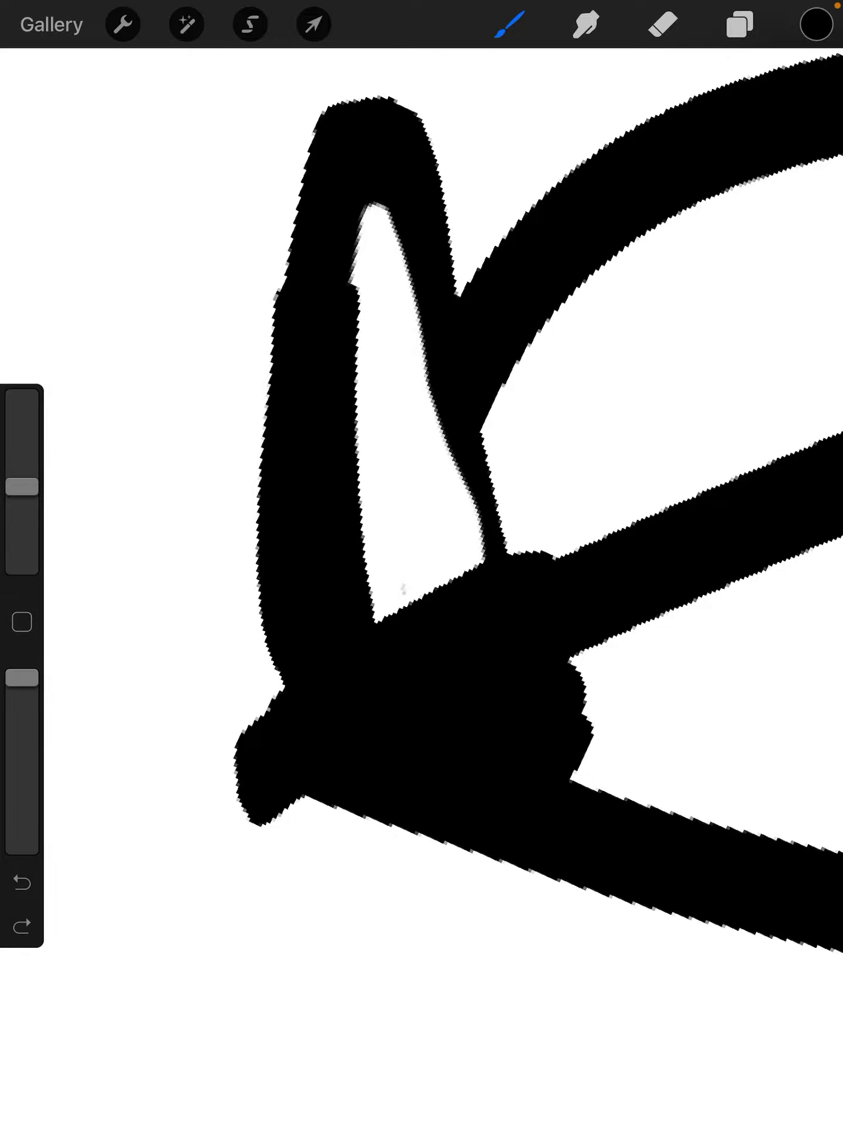
{"action": "left_click", "coordinate": [22, 926]}
{"action": "scroll", "coordinate": [422, 562], "scroll_direction": "down", "scroll_amount": 5}
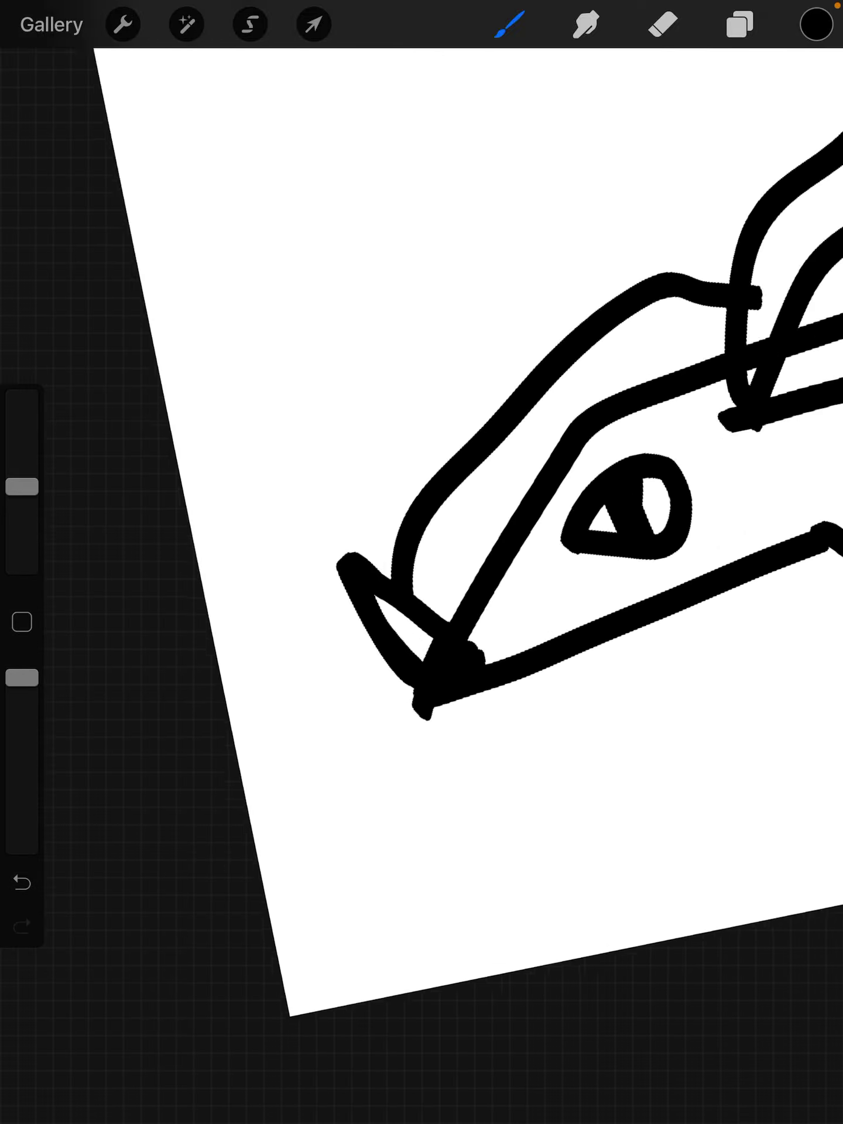
{"action": "scroll", "coordinate": [421, 562], "scroll_direction": "up", "scroll_amount": 3}
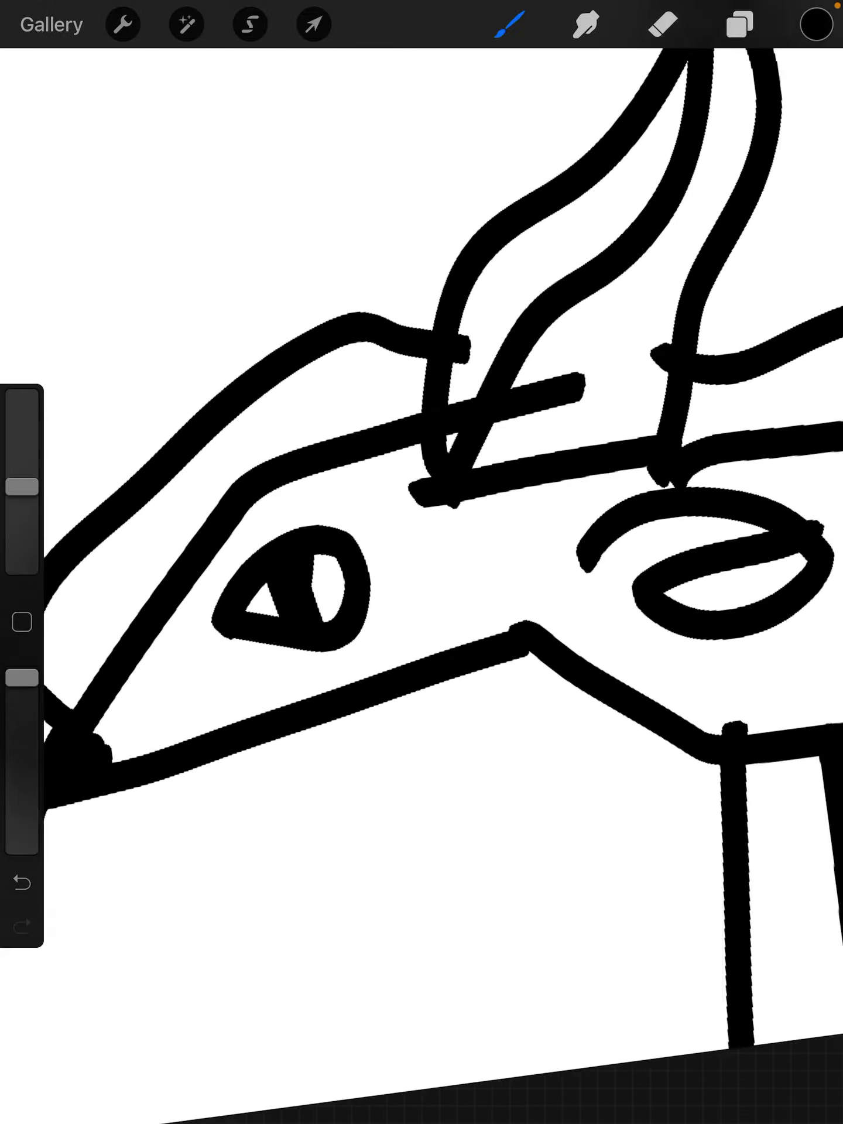
{"action": "scroll", "coordinate": [421, 562], "scroll_direction": "down", "scroll_amount": 5}
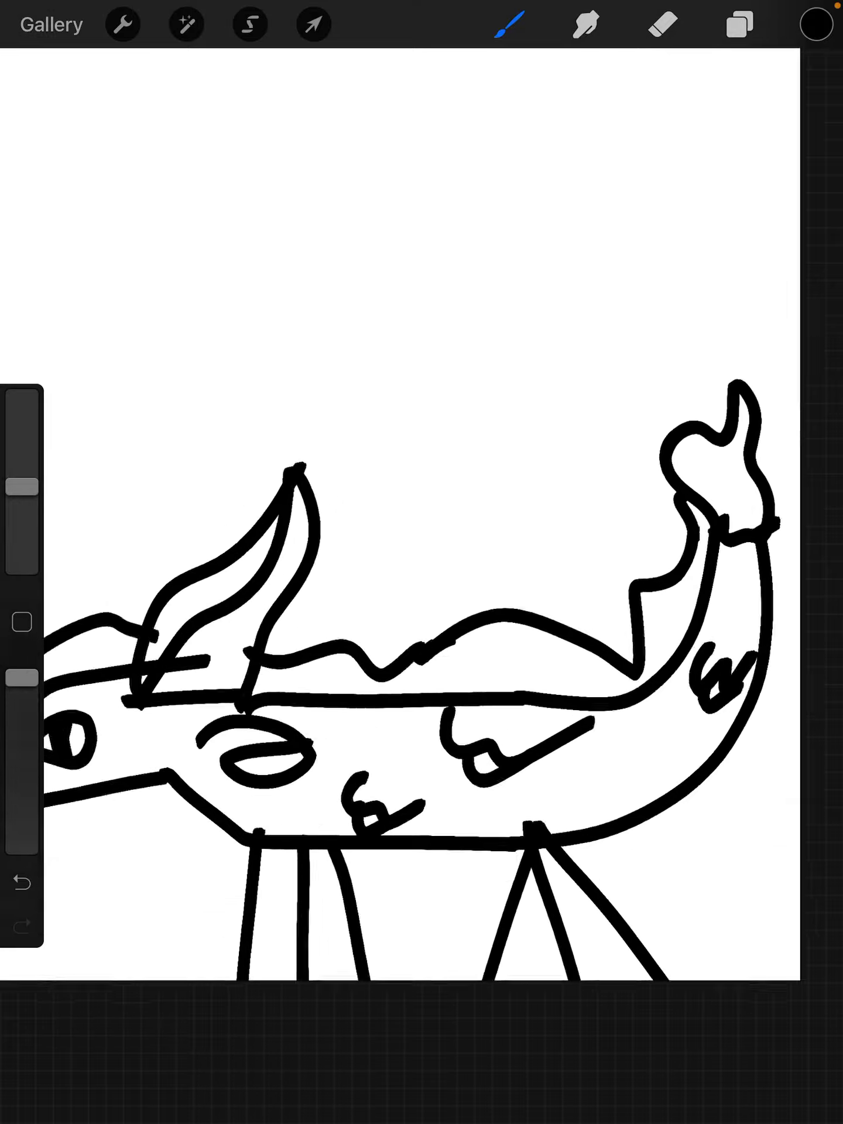
{"action": "mouse_move", "coordinate": [396, 398]}
{"action": "left_mouse_down"}
{"action": "mouse_move", "coordinate": [462, 462]}
{"action": "mouse_move", "coordinate": [445, 468]}
{"action": "left_mouse_up"}
{"action": "mouse_move", "coordinate": [280, 395]}
{"action": "left_mouse_down"}
{"action": "mouse_move", "coordinate": [450, 304]}
{"action": "mouse_move", "coordinate": [486, 351]}
{"action": "left_mouse_up"}
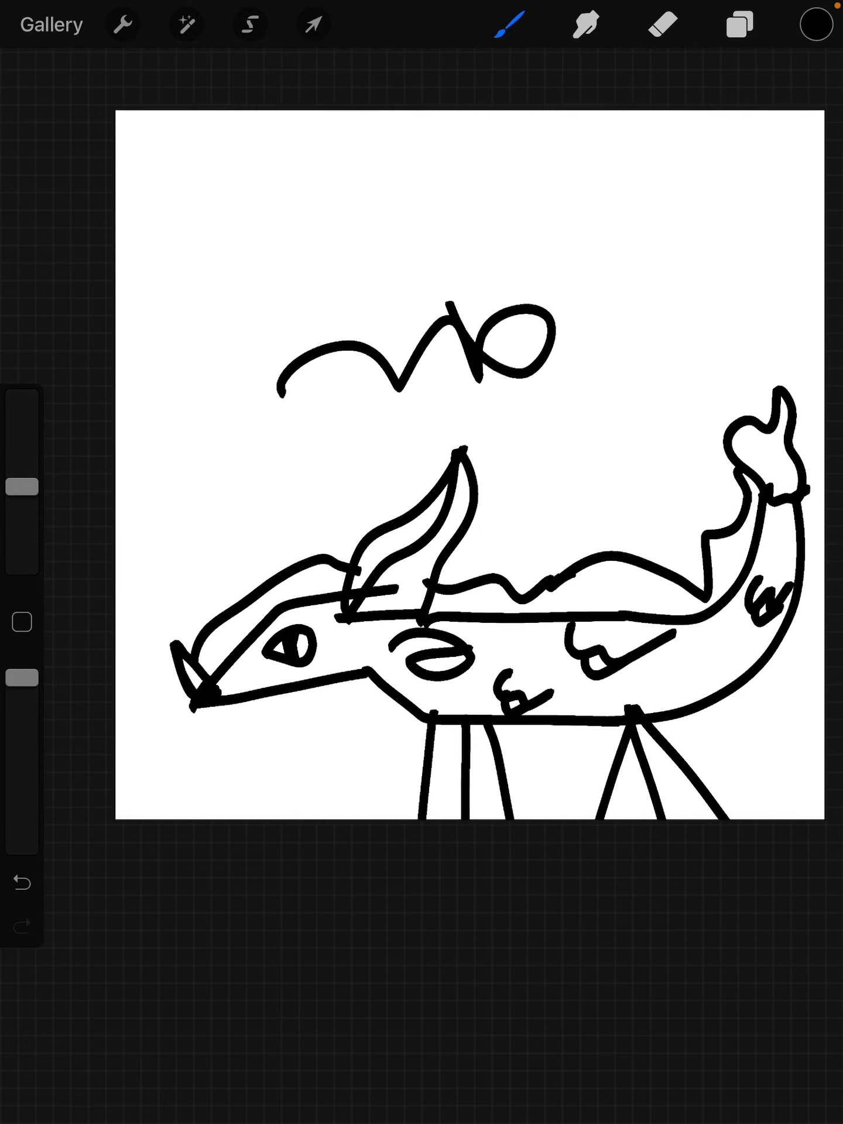
{"action": "left_click_drag", "start_coordinate": [526, 305], "coordinate": [729, 430]}
{"action": "left_click", "coordinate": [21, 882]}
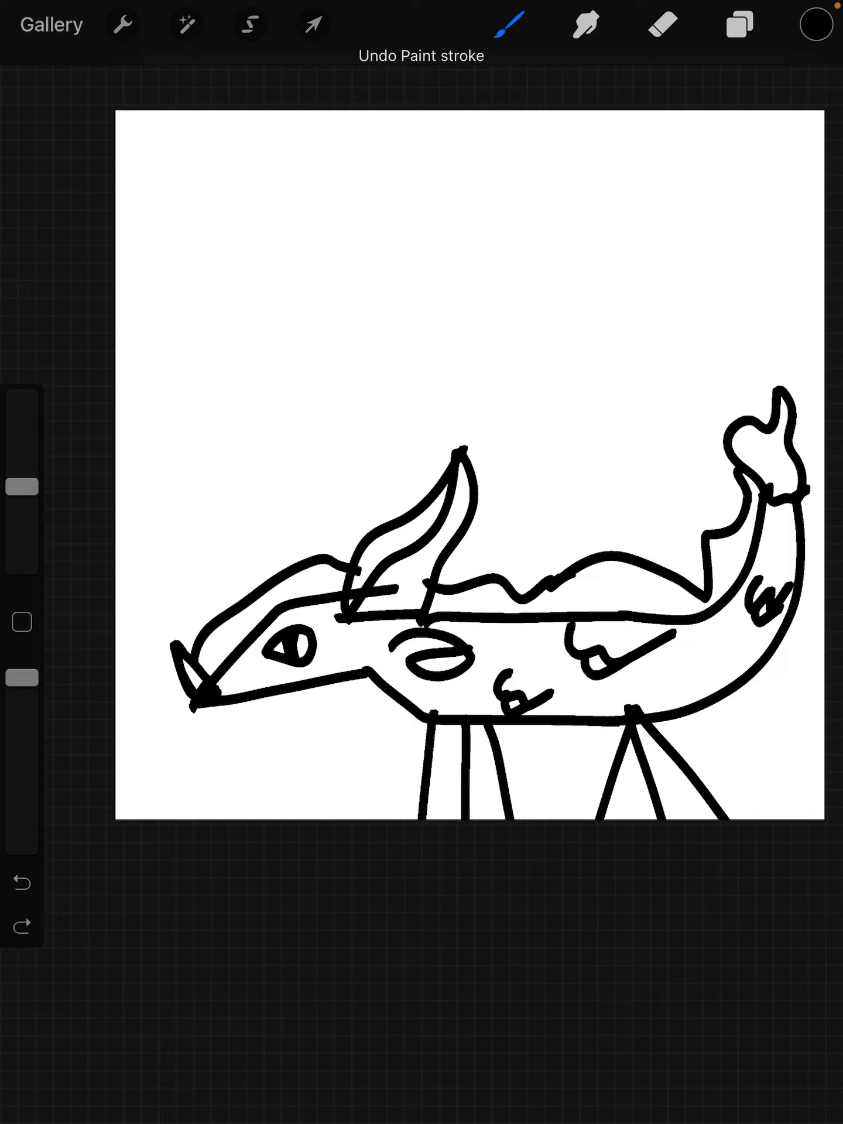
{"action": "mouse_move", "coordinate": [361, 426]}
{"action": "left_mouse_down"}
{"action": "mouse_move", "coordinate": [451, 285]}
{"action": "mouse_move", "coordinate": [362, 405]}
{"action": "left_mouse_up"}
{"action": "mouse_move", "coordinate": [507, 260]}
{"action": "left_mouse_down"}
{"action": "mouse_move", "coordinate": [497, 290]}
{"action": "mouse_move", "coordinate": [544, 291]}
{"action": "left_mouse_up"}
{"action": "mouse_move", "coordinate": [559, 436]}
{"action": "left_mouse_down"}
{"action": "mouse_move", "coordinate": [594, 319]}
{"action": "mouse_move", "coordinate": [665, 296]}
{"action": "left_mouse_up"}
{"action": "mouse_move", "coordinate": [679, 377]}
{"action": "left_mouse_down"}
{"action": "mouse_move", "coordinate": [760, 347]}
{"action": "mouse_move", "coordinate": [673, 380]}
{"action": "left_mouse_up"}
{"action": "left_click", "coordinate": [22, 882]}
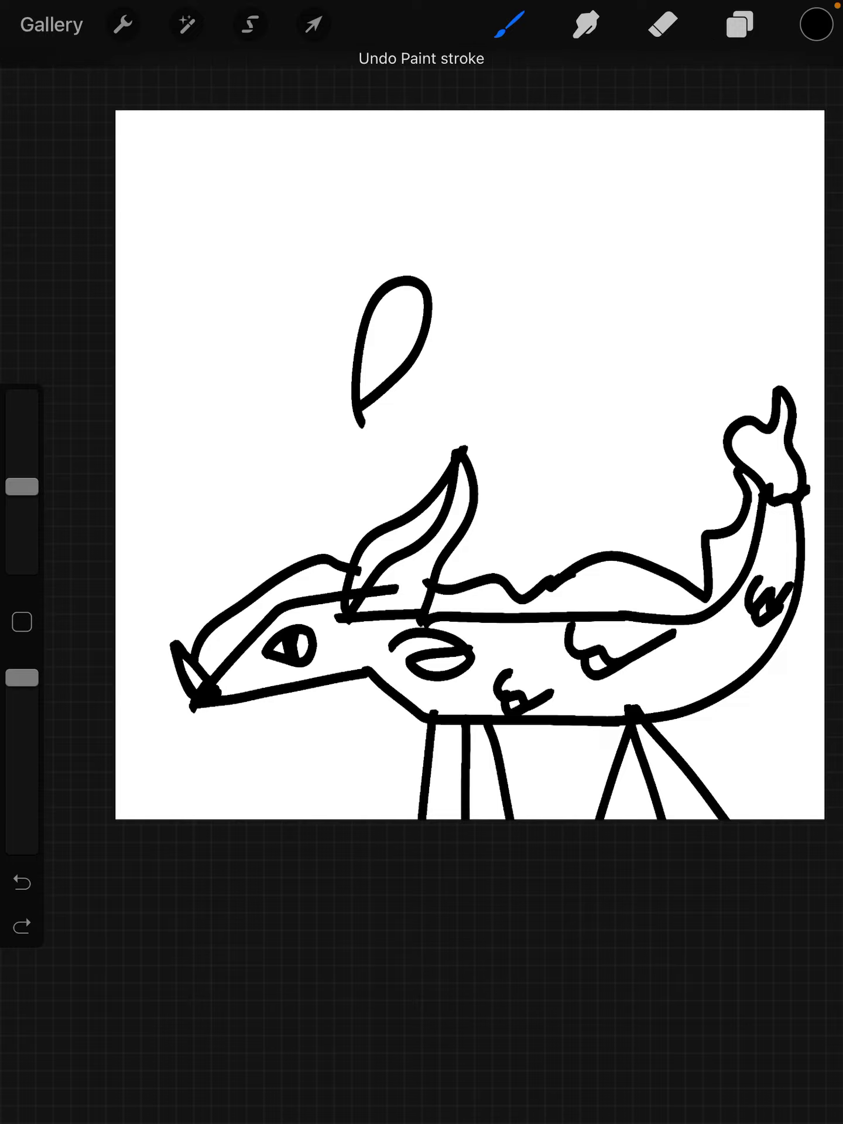
{"action": "left_click", "coordinate": [21, 882]}
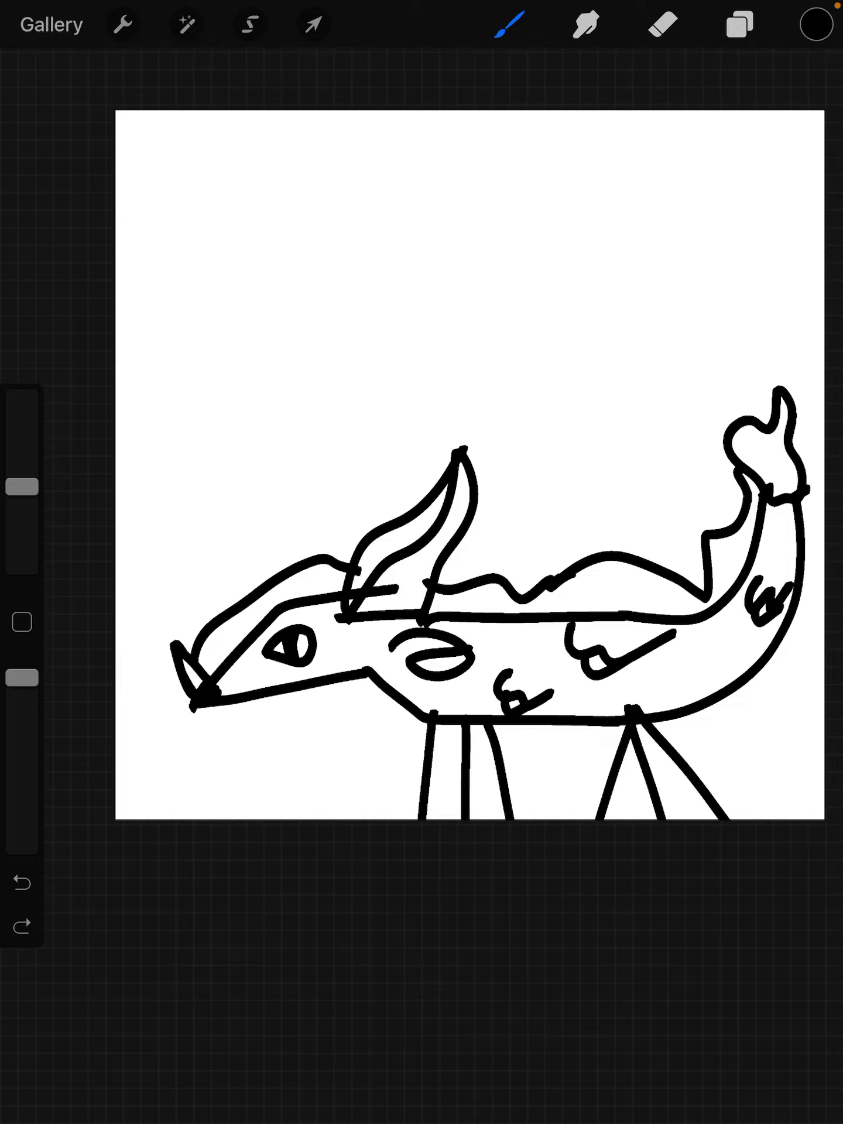
Step: With a smaller eraser, remove the dark nub and the bar crossing the horn
{"action": "mouse_move", "coordinate": [470, 464]}
{"action": "left_mouse_down"}
{"action": "mouse_move", "coordinate": [577, 465]}
{"action": "mouse_move", "coordinate": [427, 452]}
{"action": "mouse_move", "coordinate": [489, 464]}
{"action": "mouse_move", "coordinate": [455, 386]}
{"action": "mouse_move", "coordinate": [289, 238]}
{"action": "mouse_move", "coordinate": [514, 280]}
{"action": "mouse_move", "coordinate": [665, 343]}
{"action": "mouse_move", "coordinate": [569, 594]}
{"action": "mouse_move", "coordinate": [469, 703]}
{"action": "mouse_move", "coordinate": [410, 585]}
{"action": "mouse_move", "coordinate": [439, 527]}
{"action": "left_mouse_up"}
{"action": "left_click", "coordinate": [662, 24]}
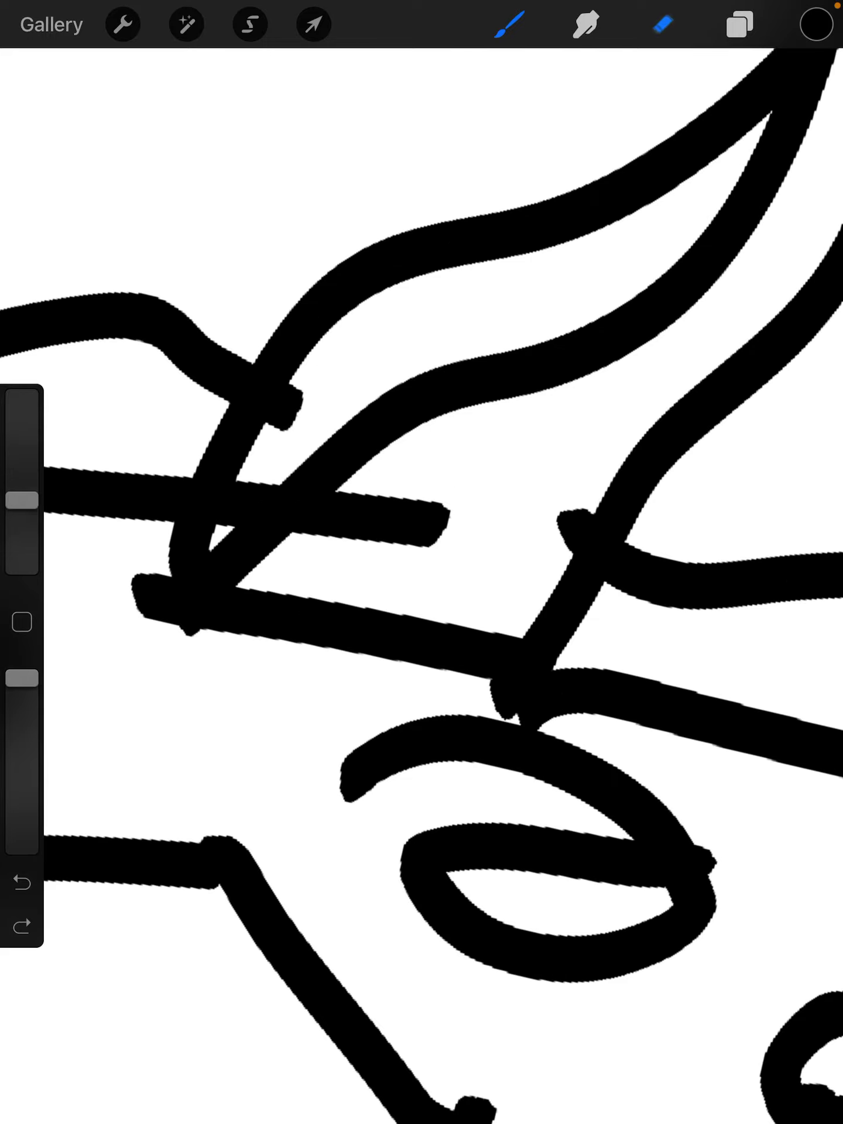
{"action": "left_click_drag", "start_coordinate": [22, 499], "coordinate": [22, 555]}
{"action": "mouse_move", "coordinate": [559, 515]}
{"action": "left_mouse_down"}
{"action": "mouse_move", "coordinate": [583, 547]}
{"action": "mouse_move", "coordinate": [600, 503]}
{"action": "left_mouse_up"}
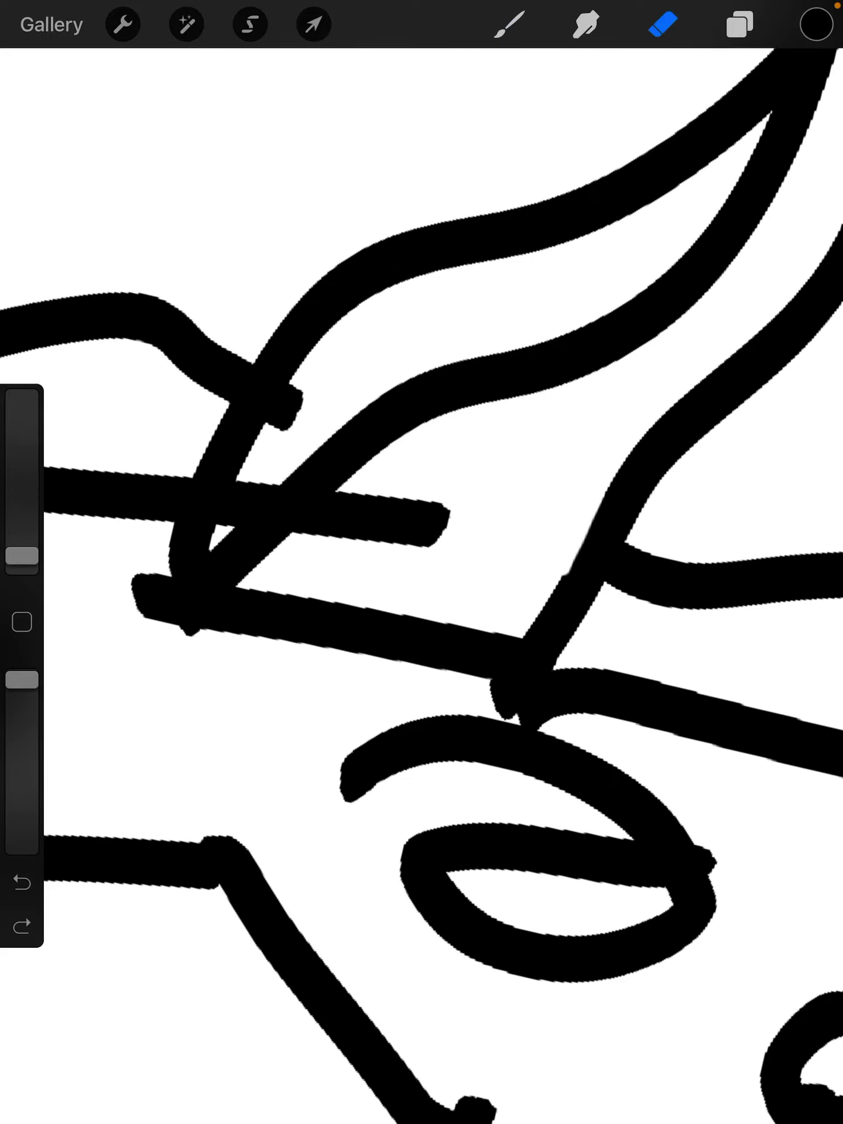
{"action": "mouse_move", "coordinate": [447, 509]}
{"action": "left_mouse_down"}
{"action": "mouse_move", "coordinate": [413, 544]}
{"action": "mouse_move", "coordinate": [351, 541]}
{"action": "left_mouse_up"}
{"action": "left_click_drag", "start_coordinate": [395, 494], "coordinate": [325, 537]}
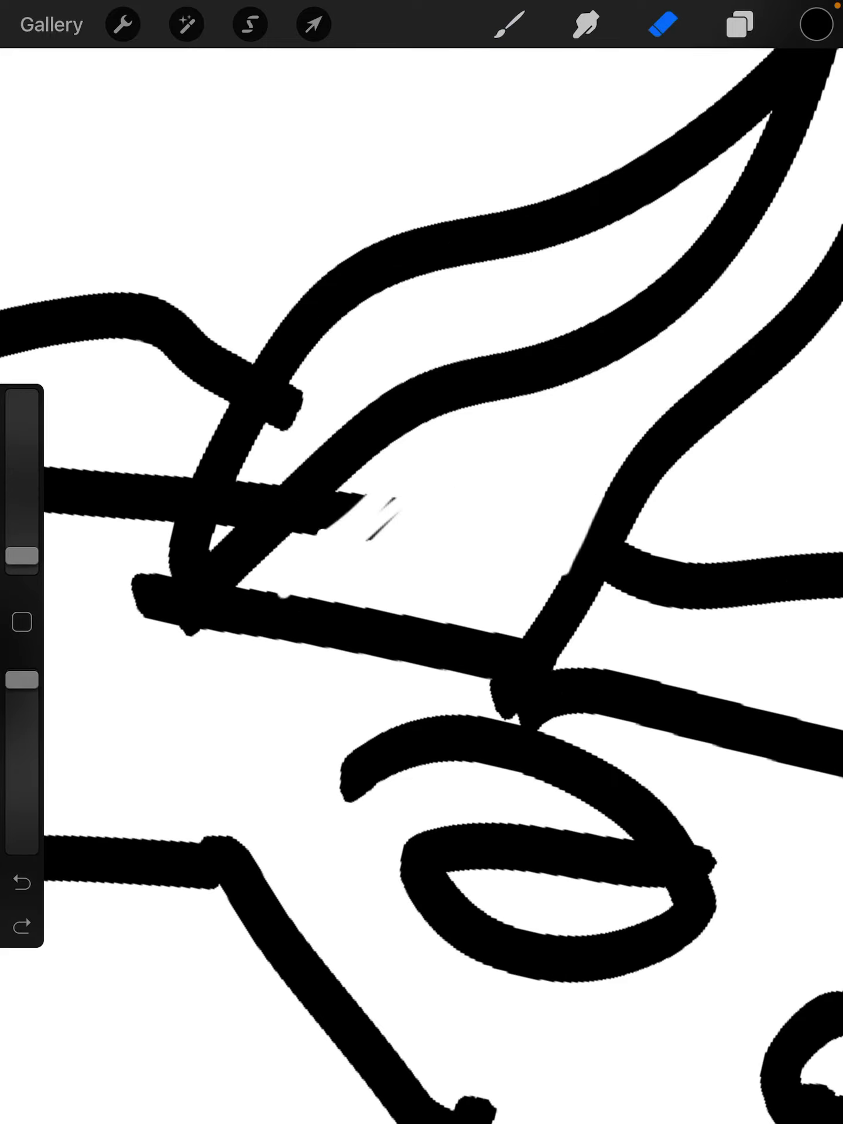
{"action": "left_click_drag", "start_coordinate": [369, 491], "coordinate": [302, 534]}
Step: Clear the faint leftover marks and nubs at the horn base and tidy the horn strokes' edges
{"action": "left_click_drag", "start_coordinate": [375, 454], "coordinate": [269, 553]}
{"action": "left_click_drag", "start_coordinate": [398, 498], "coordinate": [368, 540]}
{"action": "left_click_drag", "start_coordinate": [368, 455], "coordinate": [404, 425]}
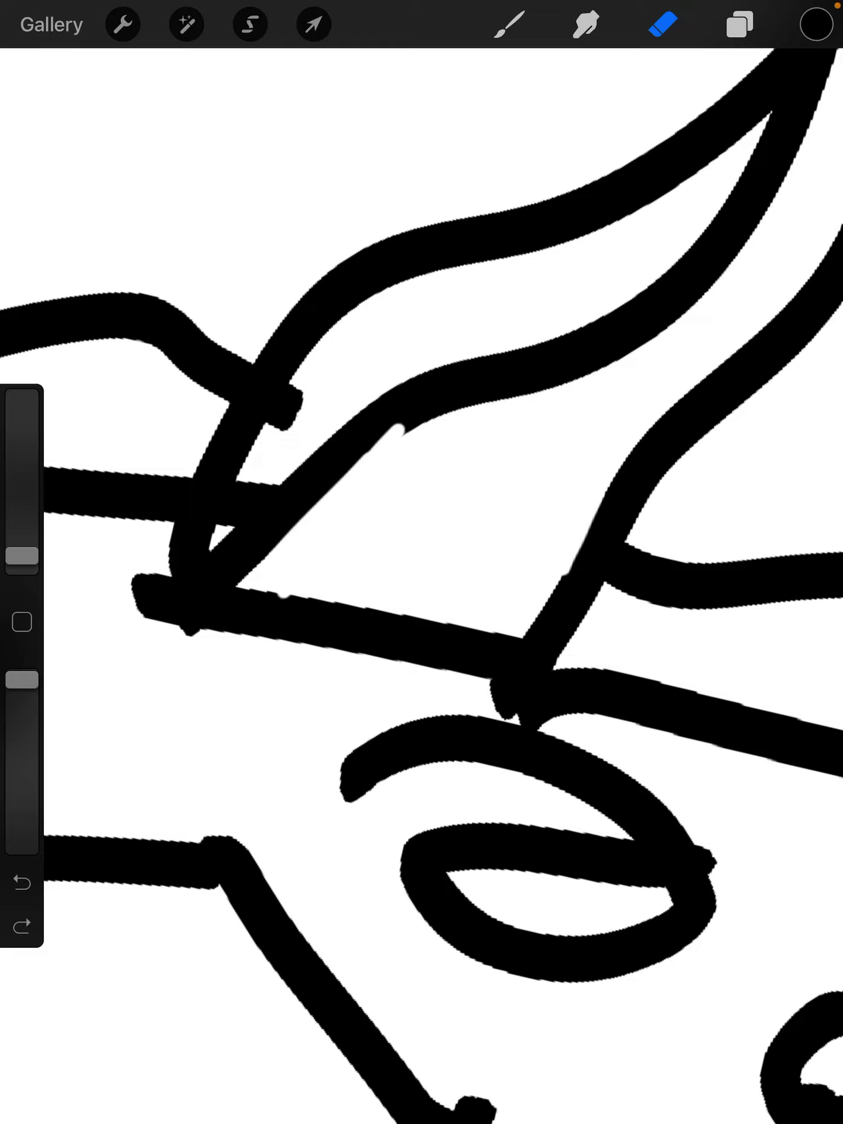
{"action": "left_click_drag", "start_coordinate": [494, 398], "coordinate": [404, 427]}
{"action": "left_click_drag", "start_coordinate": [296, 392], "coordinate": [234, 509]}
{"action": "mouse_move", "coordinate": [316, 451]}
{"action": "left_mouse_down"}
{"action": "mouse_move", "coordinate": [216, 533]}
{"action": "mouse_move", "coordinate": [231, 533]}
{"action": "left_mouse_up"}
{"action": "mouse_move", "coordinate": [307, 354]}
{"action": "left_mouse_down"}
{"action": "mouse_move", "coordinate": [220, 518]}
{"action": "mouse_move", "coordinate": [275, 389]}
{"action": "left_mouse_up"}
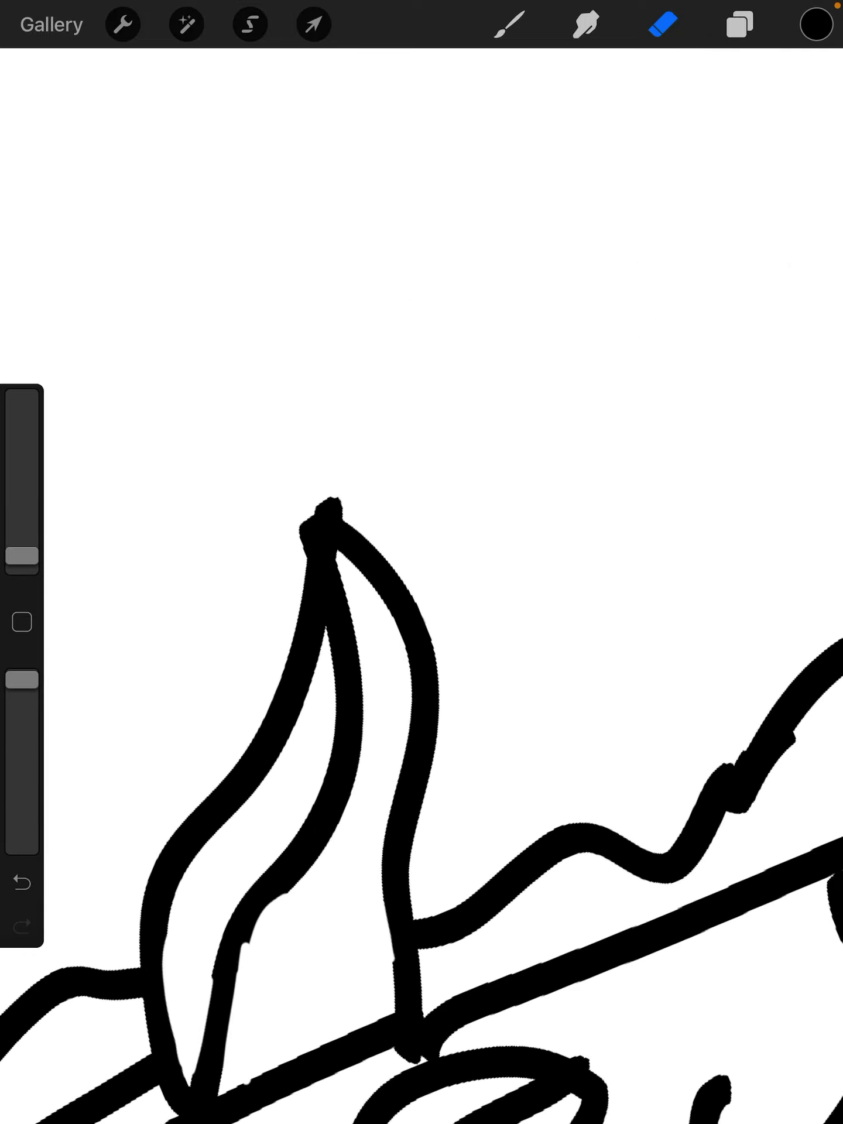
{"action": "scroll", "coordinate": [421, 702], "scroll_direction": "down", "scroll_amount": 5}
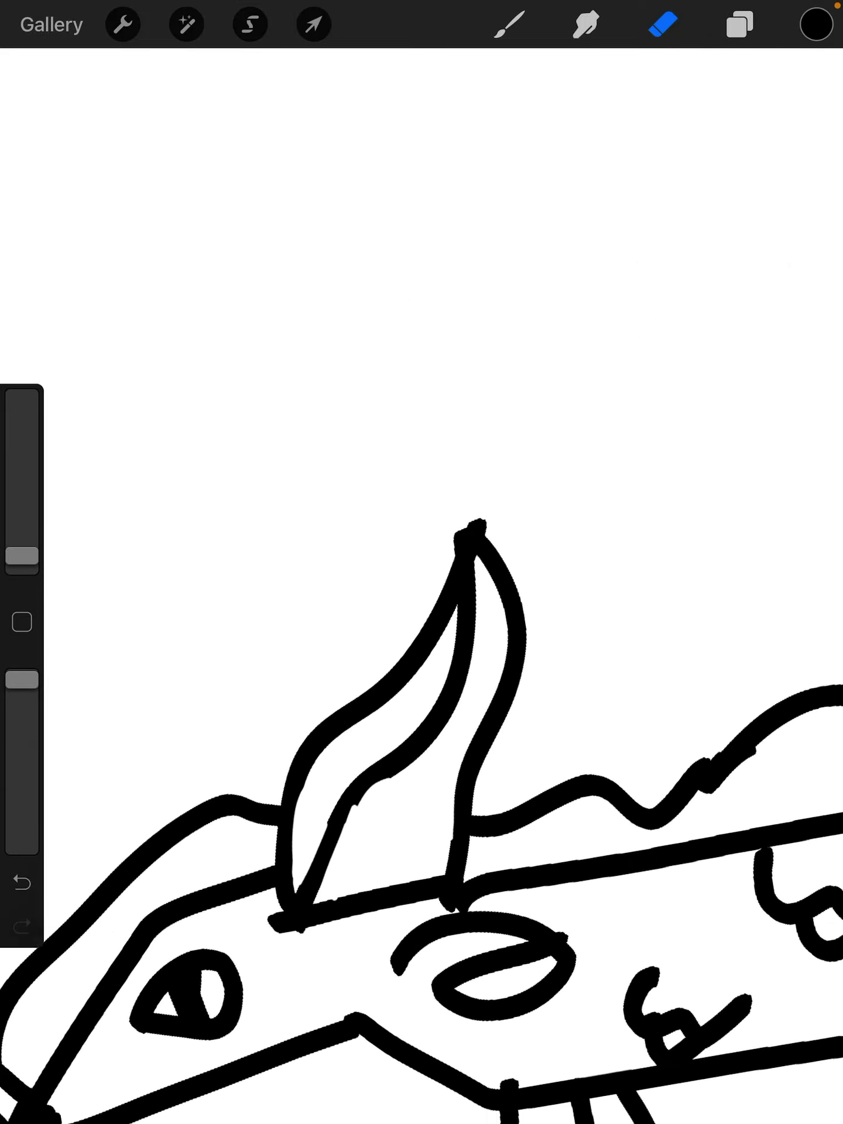
{"action": "scroll", "coordinate": [421, 644], "scroll_direction": "down", "scroll_amount": 3}
{"action": "scroll", "coordinate": [422, 585], "scroll_direction": "down", "scroll_amount": 3}
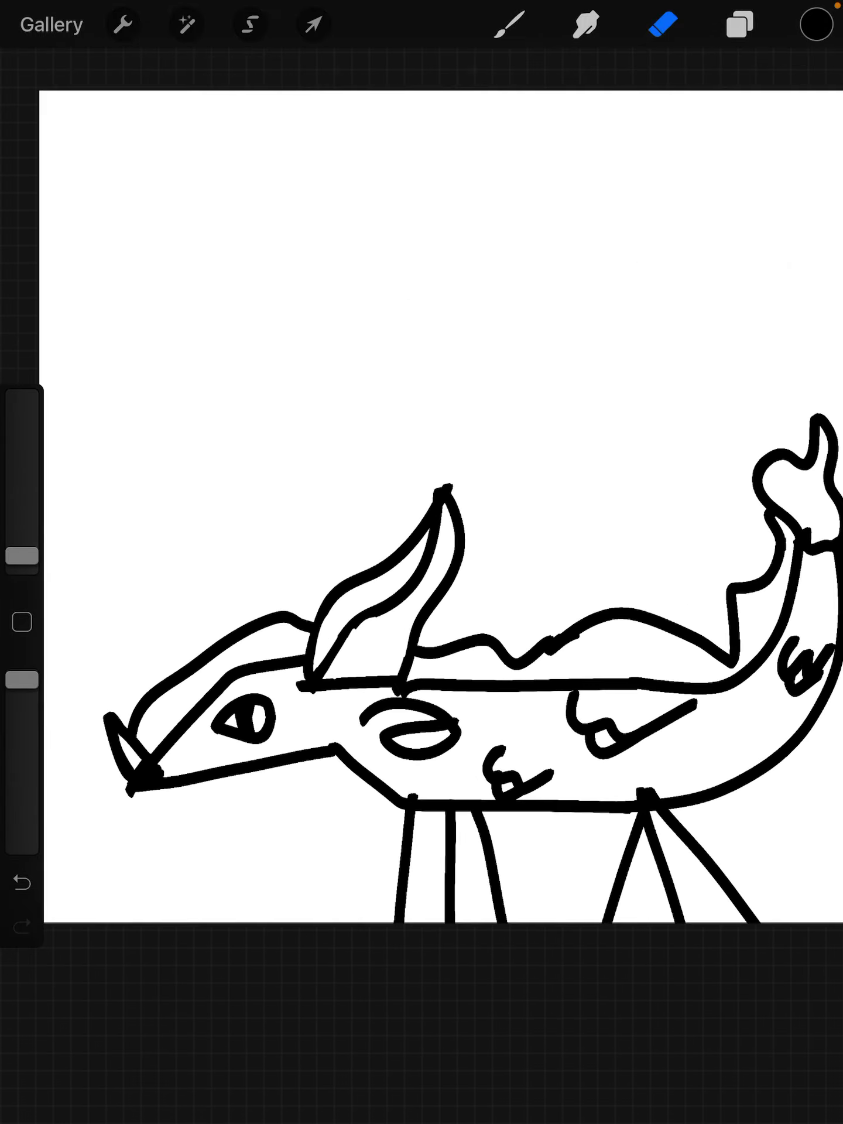
{"action": "left_click_drag", "start_coordinate": [422, 644], "coordinate": [293, 585]}
{"action": "left_click_drag", "start_coordinate": [422, 585], "coordinate": [421, 468]}
{"action": "scroll", "coordinate": [422, 468], "scroll_direction": "up", "scroll_amount": 2}
{"action": "scroll", "coordinate": [421, 410], "scroll_direction": "down", "scroll_amount": 3}
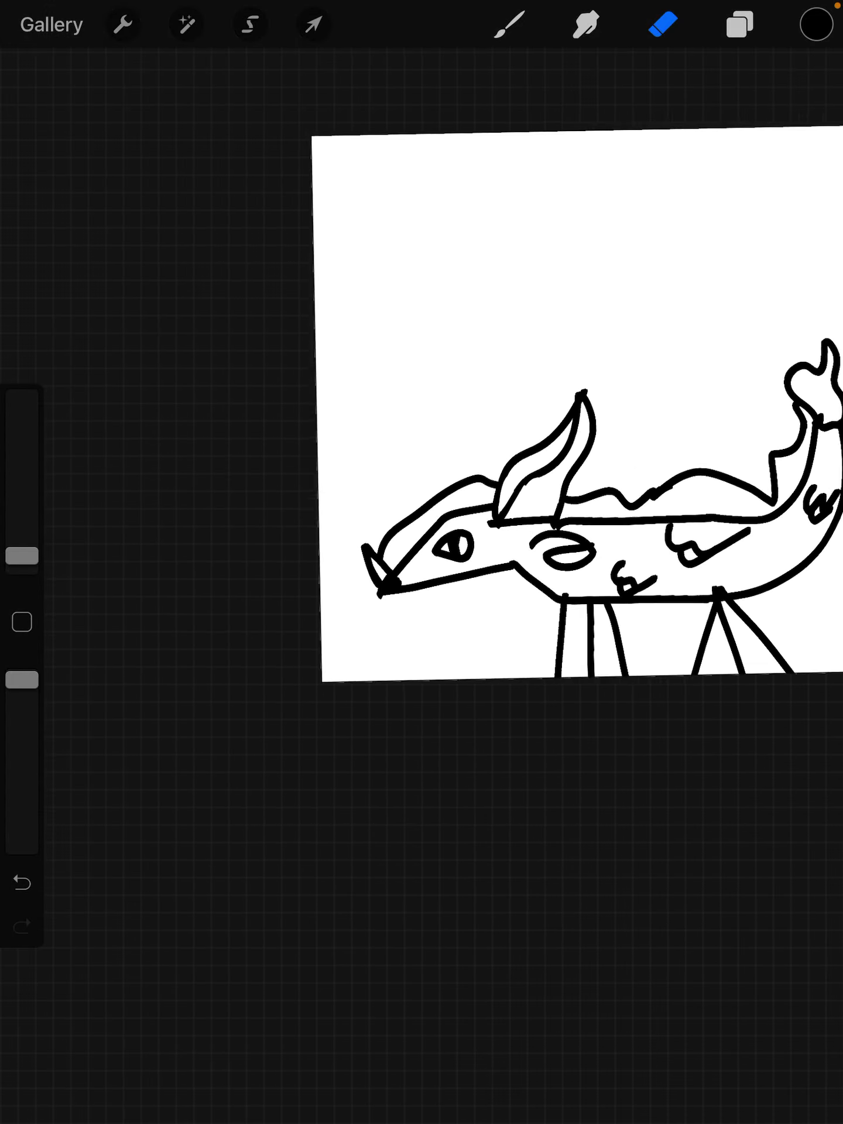
{"action": "scroll", "coordinate": [422, 410], "scroll_direction": "up", "scroll_amount": 1}
{"action": "scroll", "coordinate": [421, 351], "scroll_direction": "up", "scroll_amount": 2}
{"action": "scroll", "coordinate": [421, 351], "scroll_direction": "up", "scroll_amount": 3}
{"action": "scroll", "coordinate": [421, 410], "scroll_direction": "down", "scroll_amount": 2}
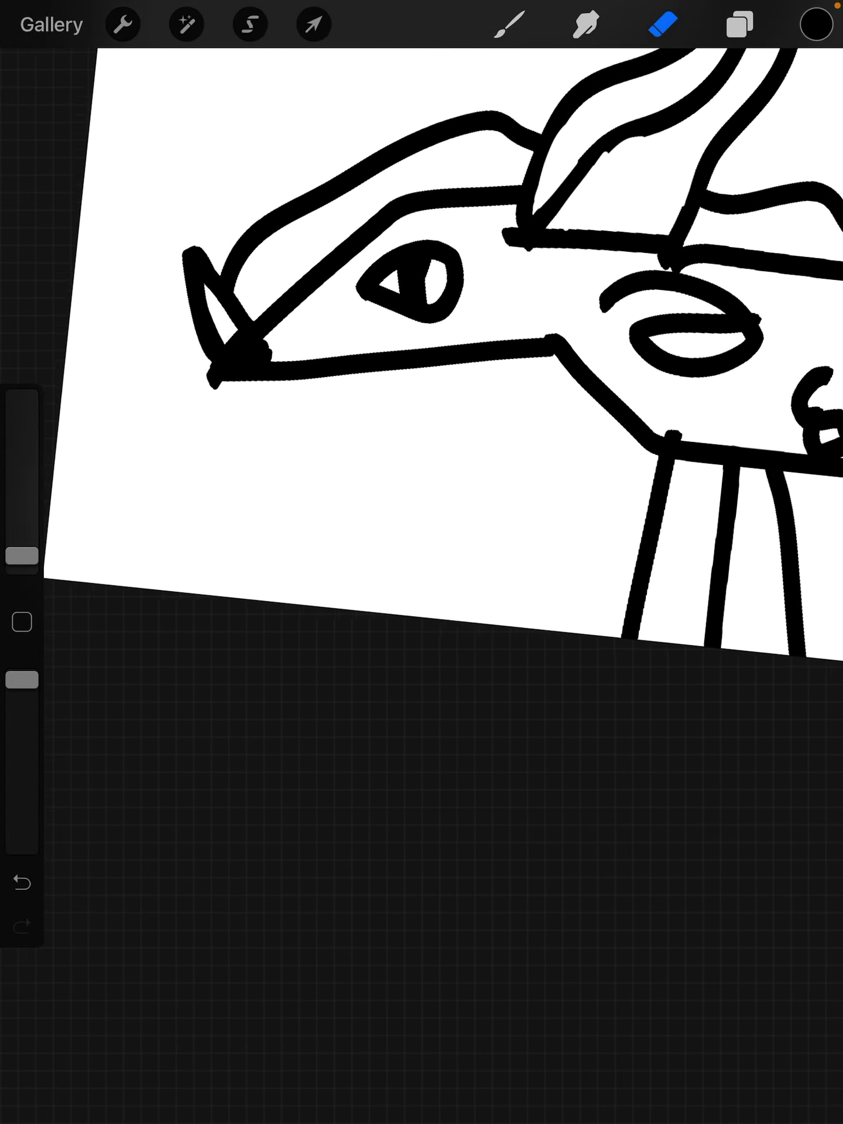
{"action": "scroll", "coordinate": [421, 410], "scroll_direction": "down", "scroll_amount": 3}
{"action": "scroll", "coordinate": [421, 468], "scroll_direction": "down", "scroll_amount": 3}
{"action": "scroll", "coordinate": [422, 585], "scroll_direction": "down", "scroll_amount": 2}
{"action": "scroll", "coordinate": [445, 588], "scroll_direction": "up", "scroll_amount": 1}
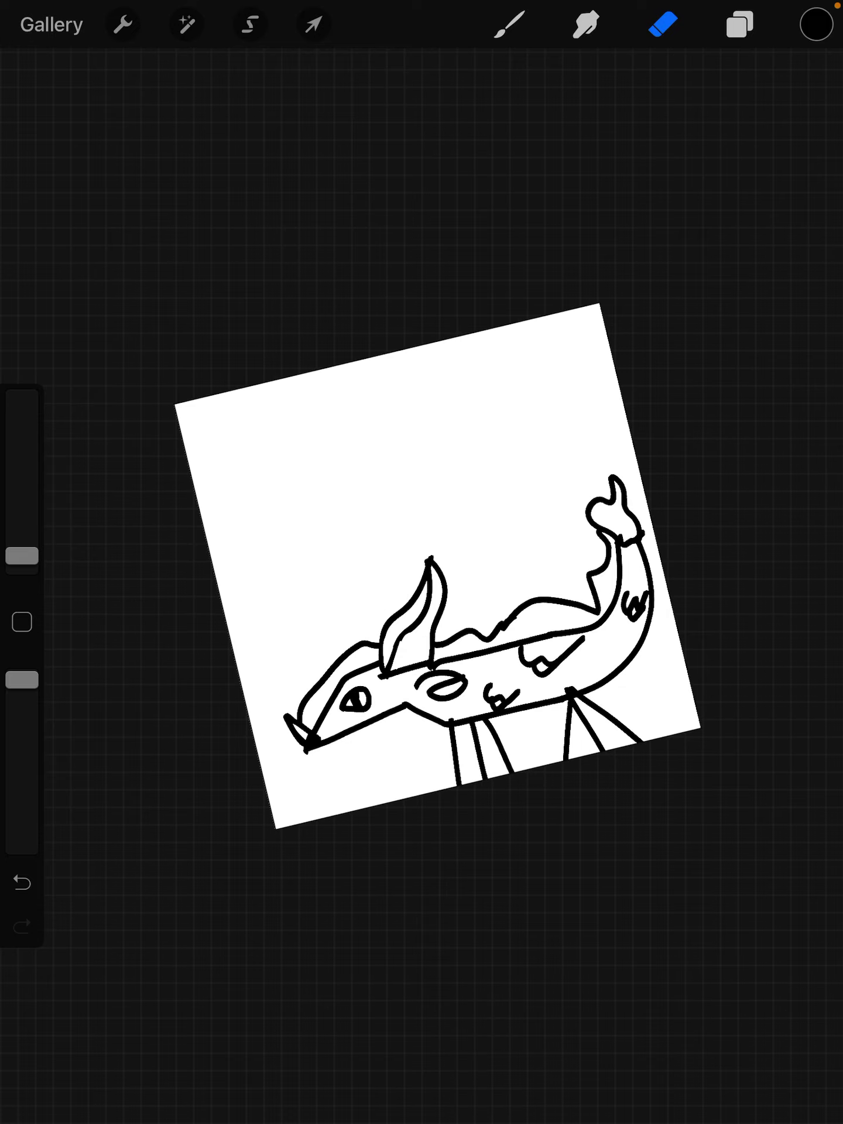